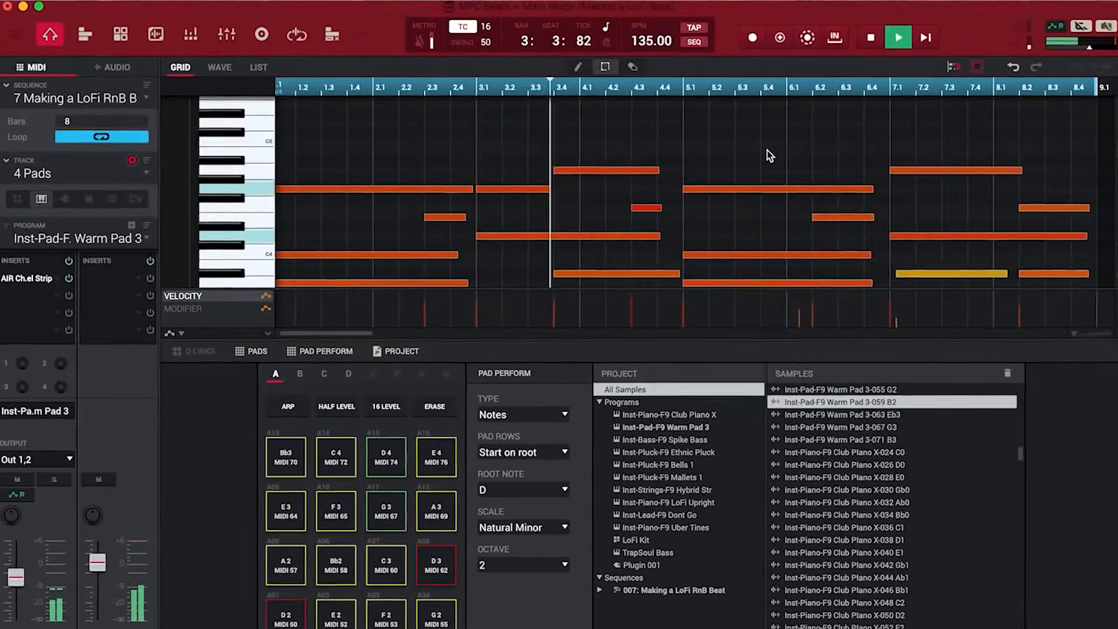
# Step: Trim the drum sample by moving its start point to 4213 and pulling the end point earlier
pyautogui.scroll(-3, 768, 152)
pyautogui.scroll(1, 766, 154)
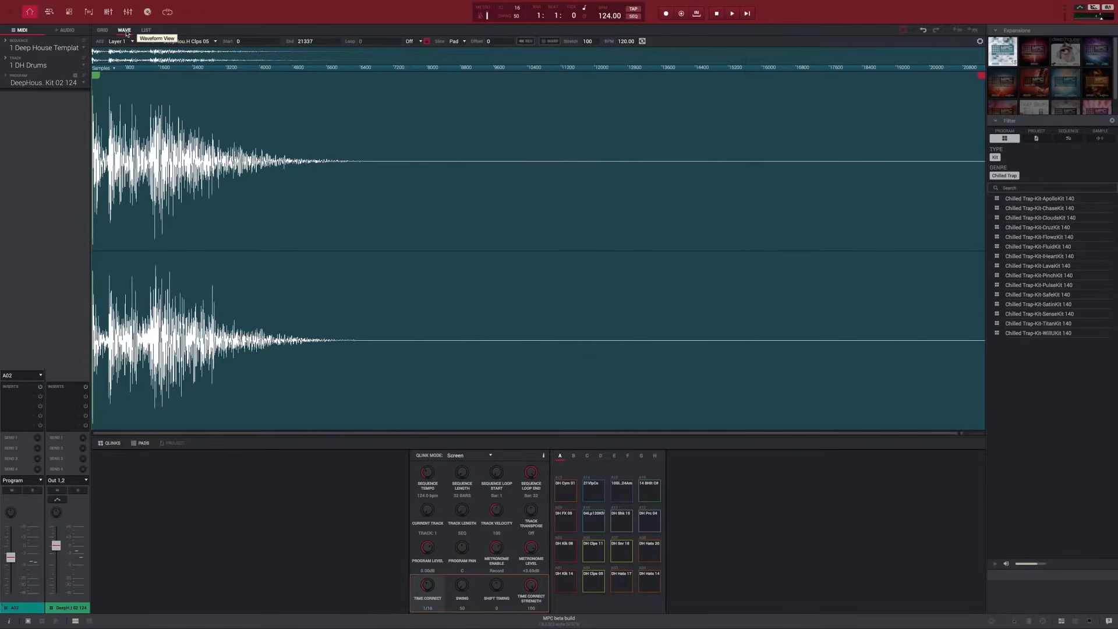
pyautogui.moveTo(96, 76); pyautogui.dragTo(272, 75)
pyautogui.moveTo(982, 76); pyautogui.dragTo(910, 76)
# Step: Delete the LoFi Kit drum notes in bars 1–4, then bring up the track list
pyautogui.moveTo(382, 263)
pyautogui.mouseDown()
pyautogui.moveTo(357, 445)
pyautogui.moveTo(317, 461)
pyautogui.moveTo(281, 517)
pyautogui.mouseUp()
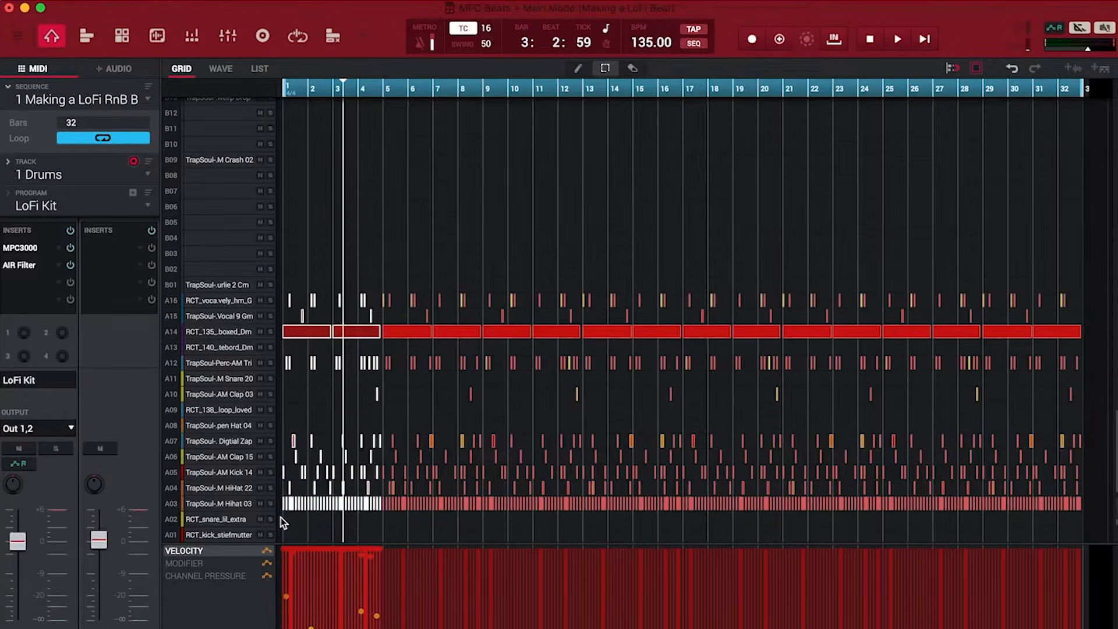
pyautogui.press('Delete')
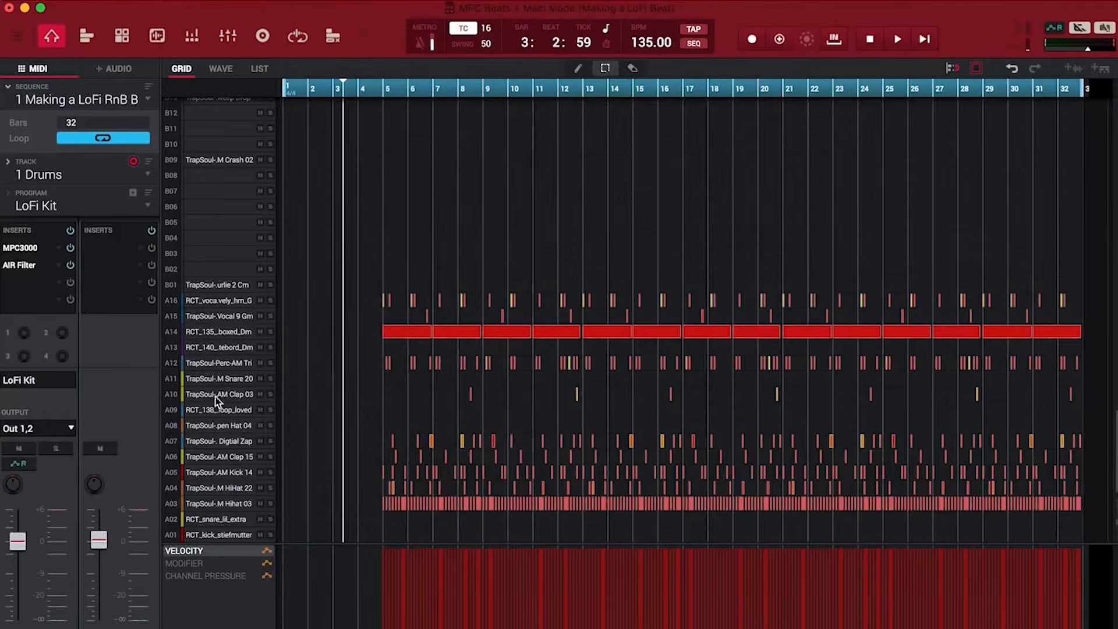
pyautogui.click(149, 180)
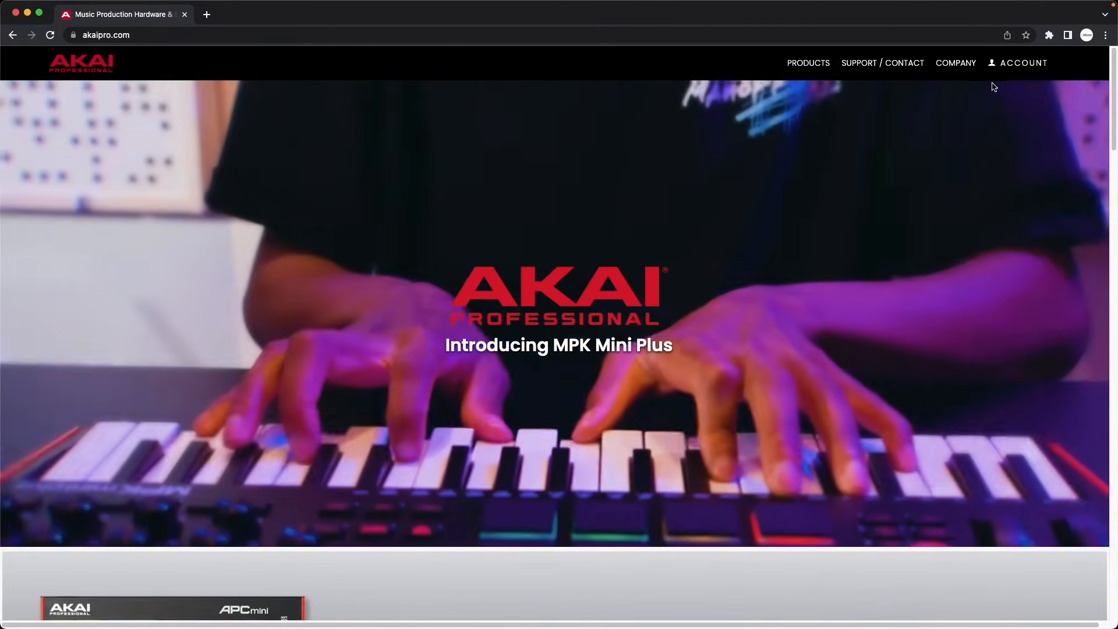
# Step: Start a new inMusic account with first and last name, e-mail, password, and country United States
pyautogui.click(1019, 64)
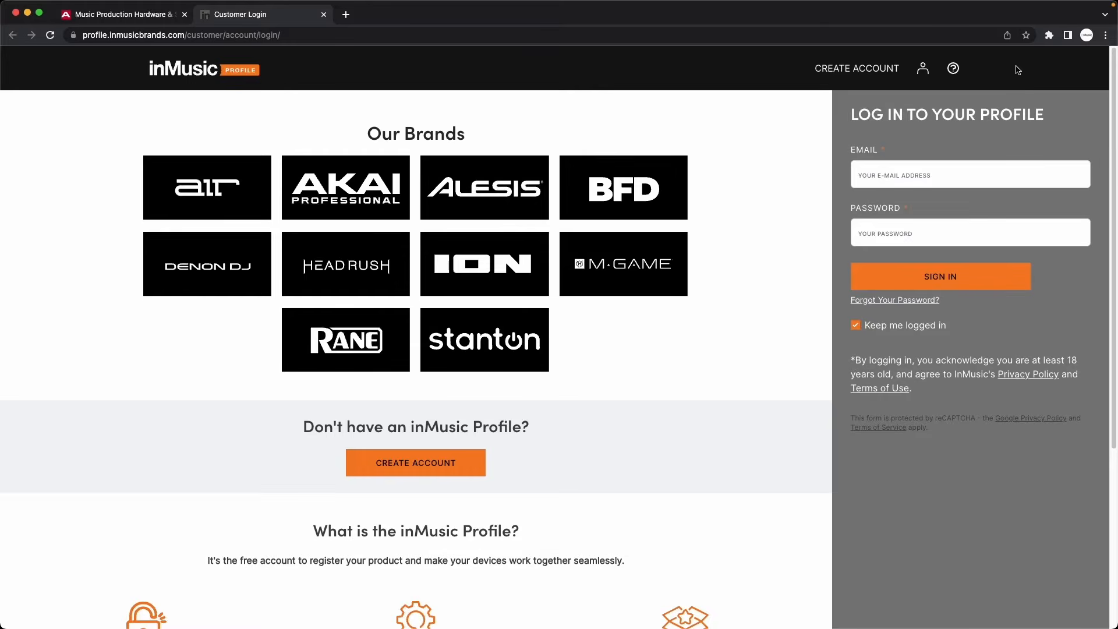
pyautogui.click(471, 462)
pyautogui.click(600, 282)
pyautogui.write('John')
pyautogui.press('Tab')
pyautogui.write('Doe')
pyautogui.press('Tab')
pyautogui.write('••••••••••••••••••••m')
pyautogui.press('Tab')
pyautogui.press('Tab')
pyautogui.write('•••••••••••••')
pyautogui.press('Tab')
pyautogui.write('•••••••••••••')
pyautogui.press('Tab')
pyautogui.write('United States')
# Step: Choose AKAI as a brand, accept the terms, create the account and confirm it from the e-mail
pyautogui.click(513, 526)
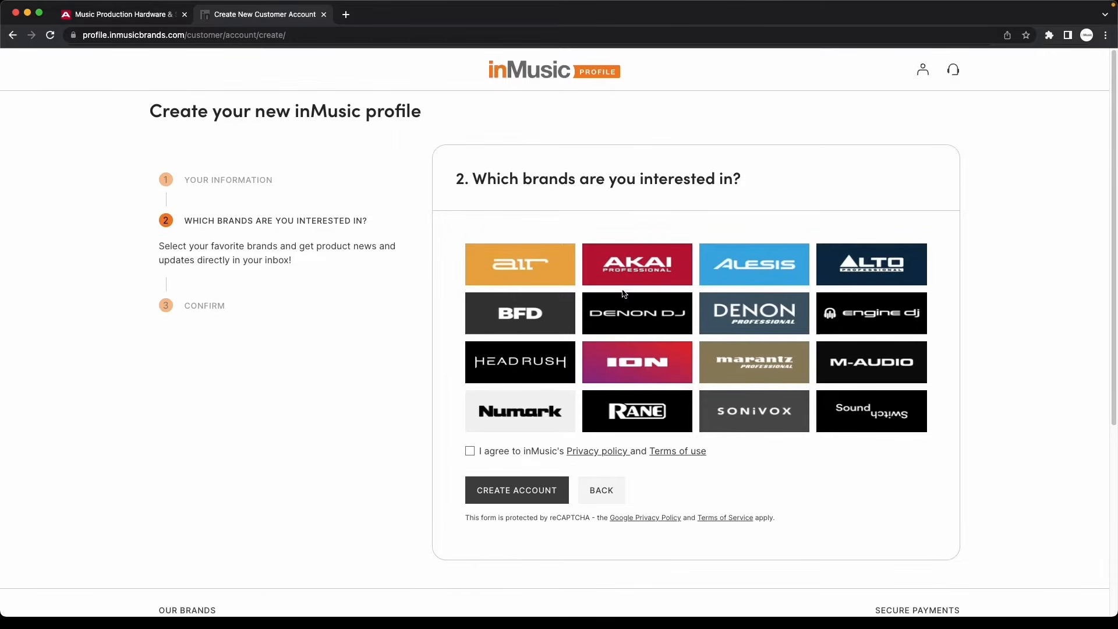
pyautogui.click(637, 278)
pyautogui.click(475, 450)
pyautogui.click(519, 490)
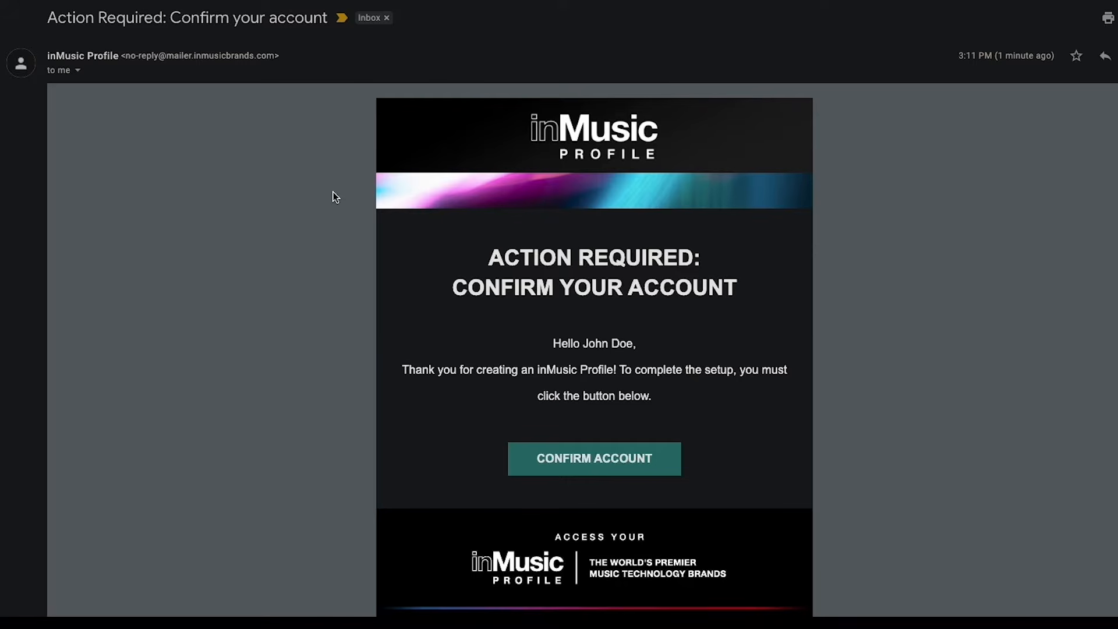
pyautogui.click(609, 464)
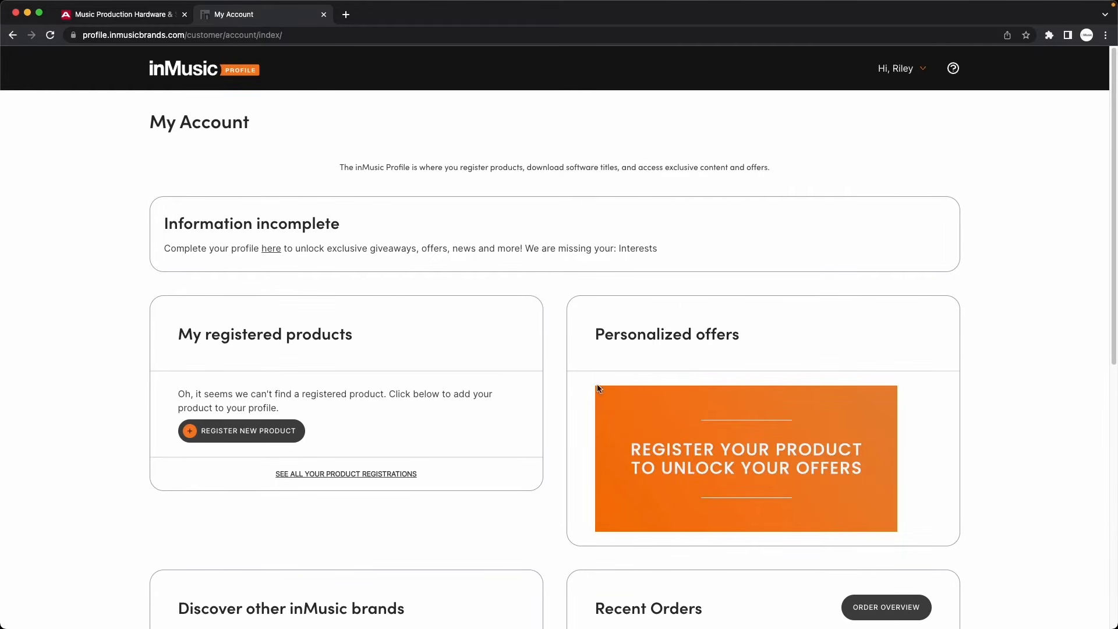
# Step: Enter the MPC ONE's serial number, verify it, and proceed to the registration form
pyautogui.click(257, 434)
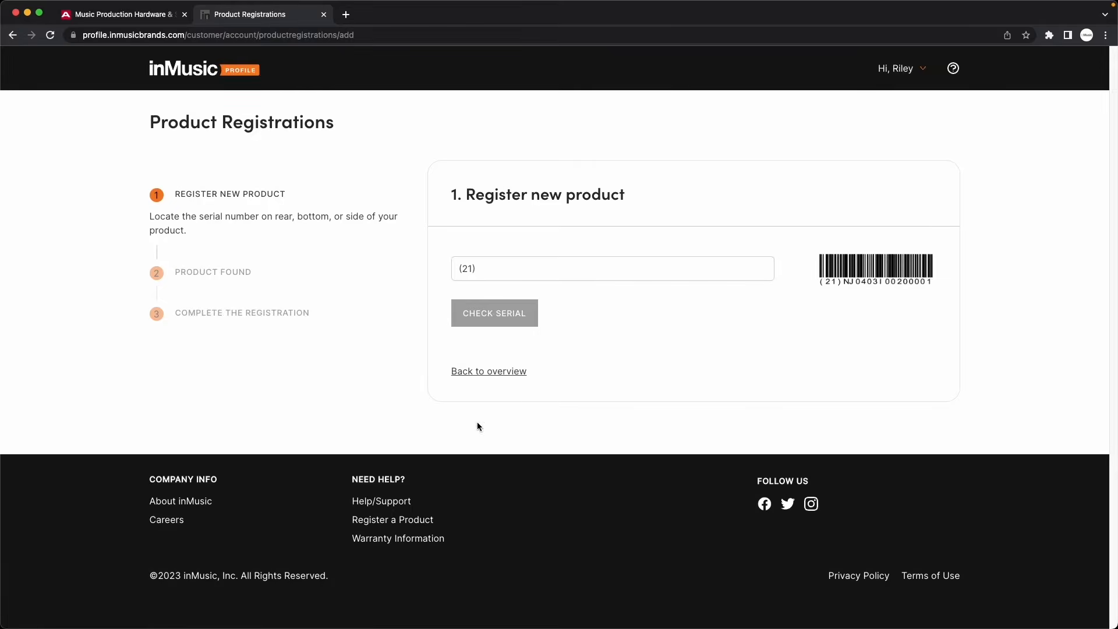
pyautogui.click(652, 276)
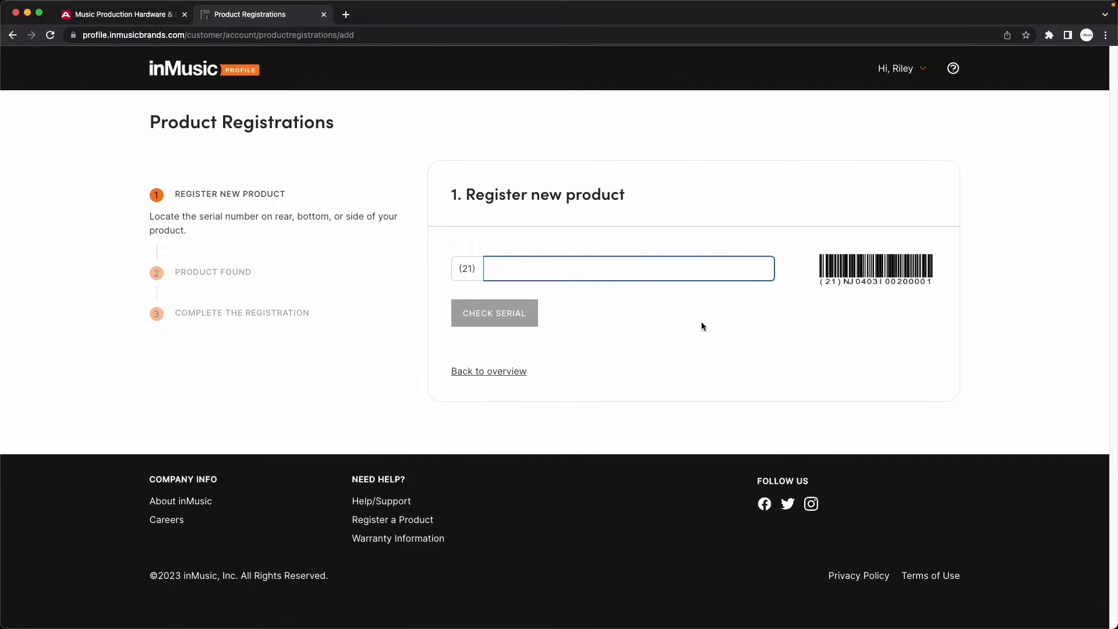
pyautogui.write('A000000000')
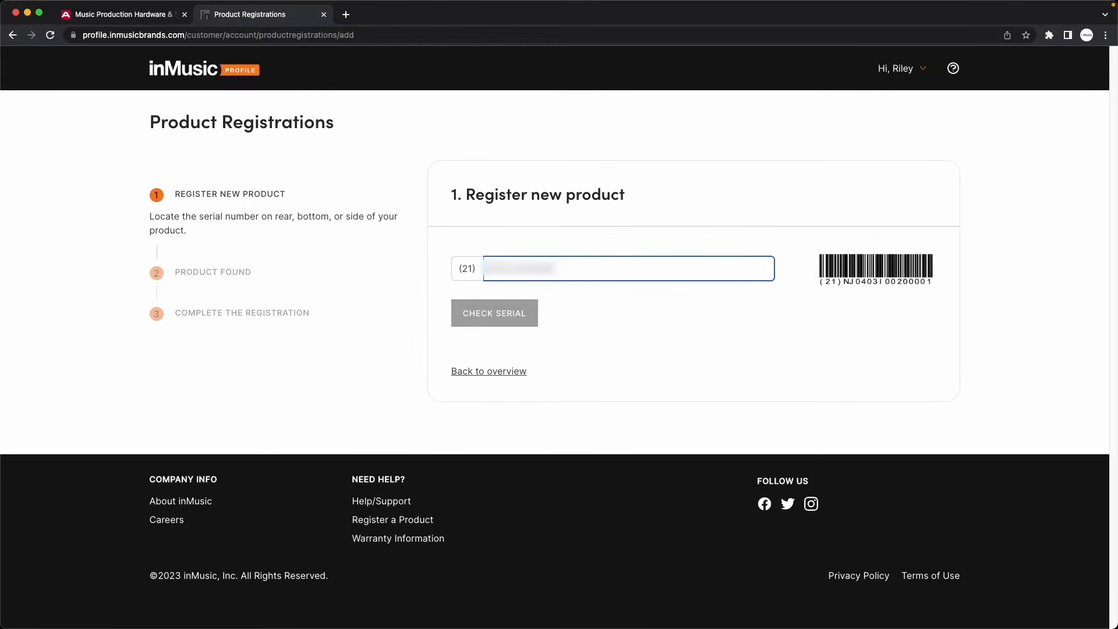
pyautogui.click(507, 318)
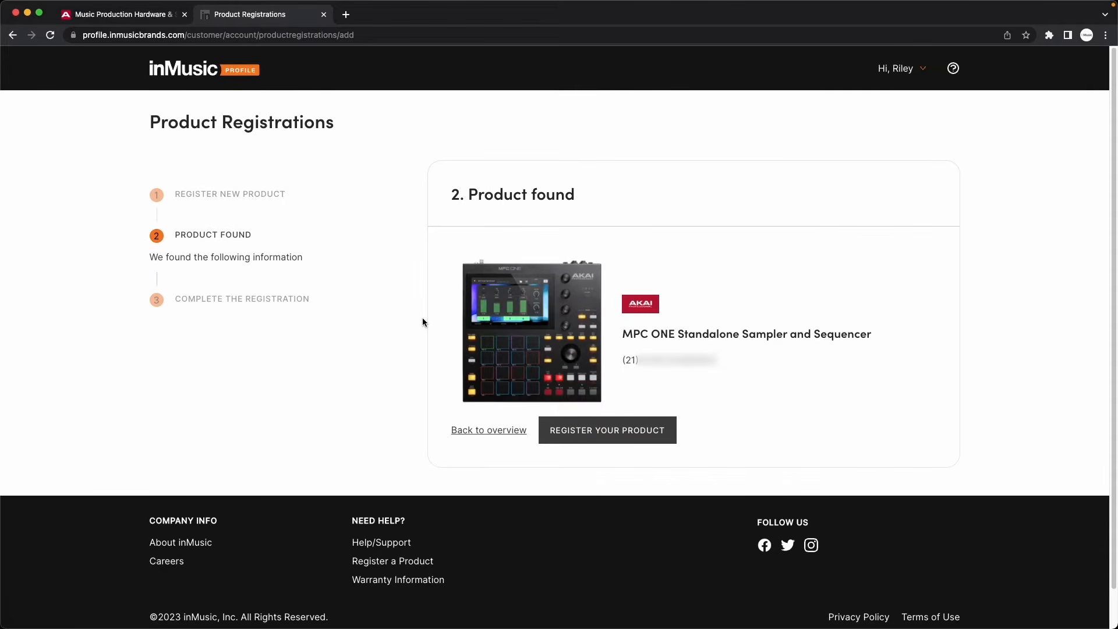
pyautogui.click(633, 439)
# Step: Set purchase date 2023-03-09 and location INMUSIC, then submit the registration
pyautogui.click(602, 291)
pyautogui.click(570, 370)
pyautogui.click(605, 329)
pyautogui.write('INMUSIC')
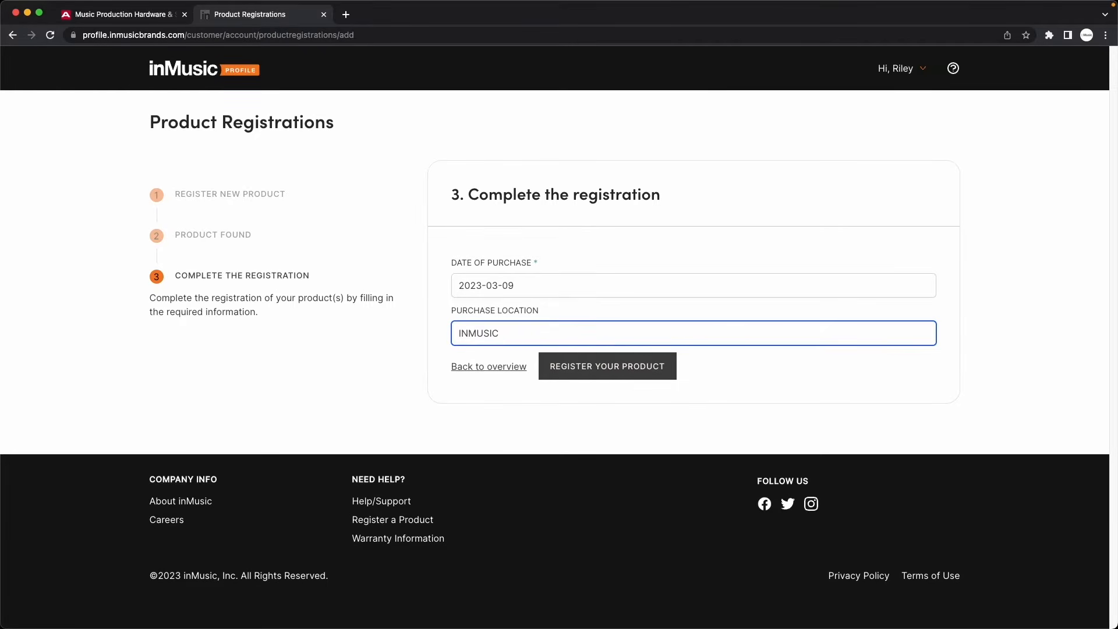
pyautogui.click(626, 375)
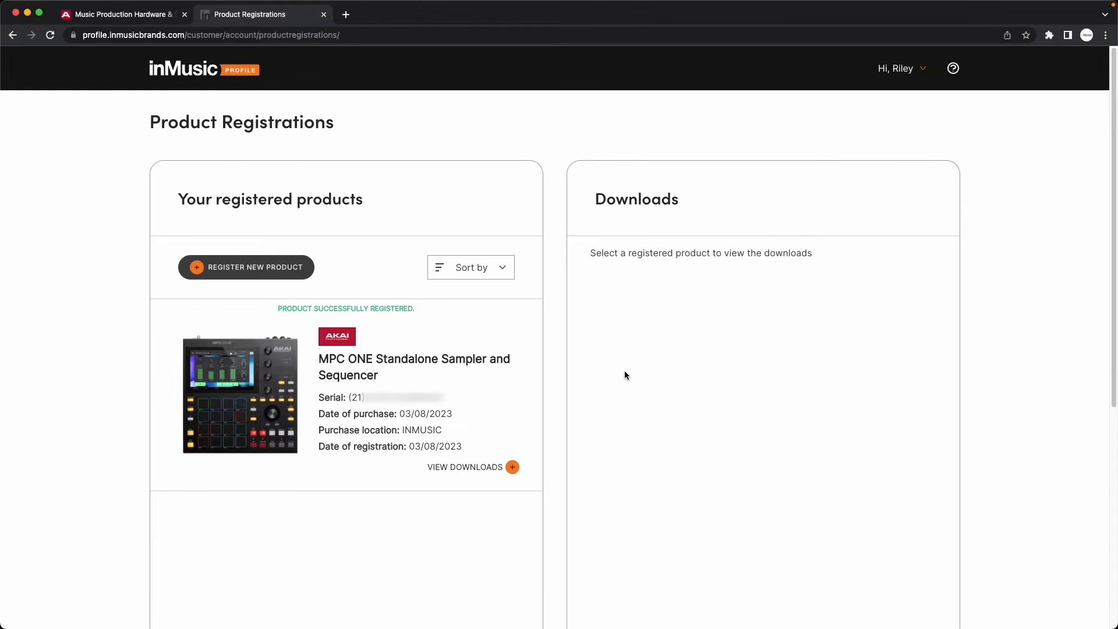
# Step: Download the MPC 2 Installer (MAC) from the MPC ONE's MPC 2.11 Desktop Software downloads
pyautogui.click(513, 468)
pyautogui.scroll(-3, 558, 421)
pyautogui.click(744, 395)
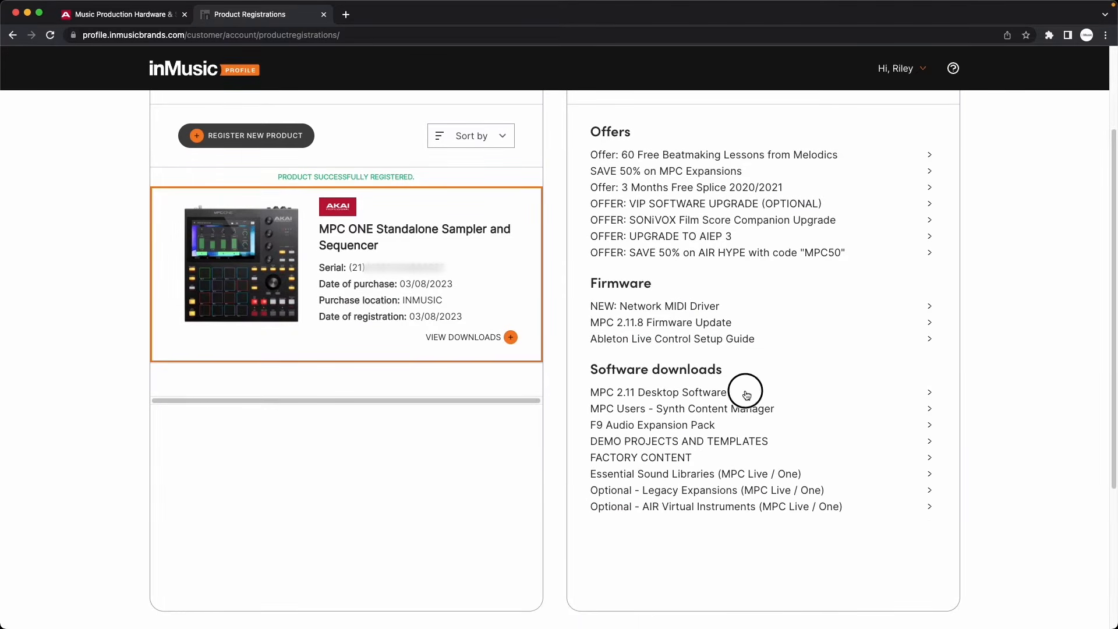
pyautogui.scroll(-1, 826, 369)
pyautogui.scroll(-6, 831, 374)
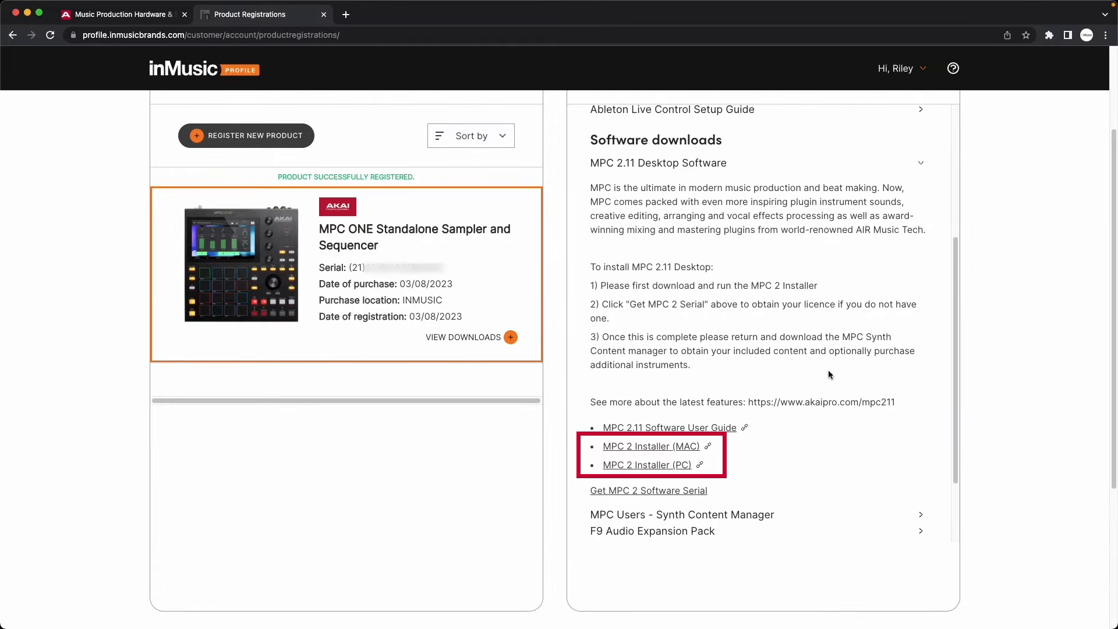
pyautogui.click(672, 448)
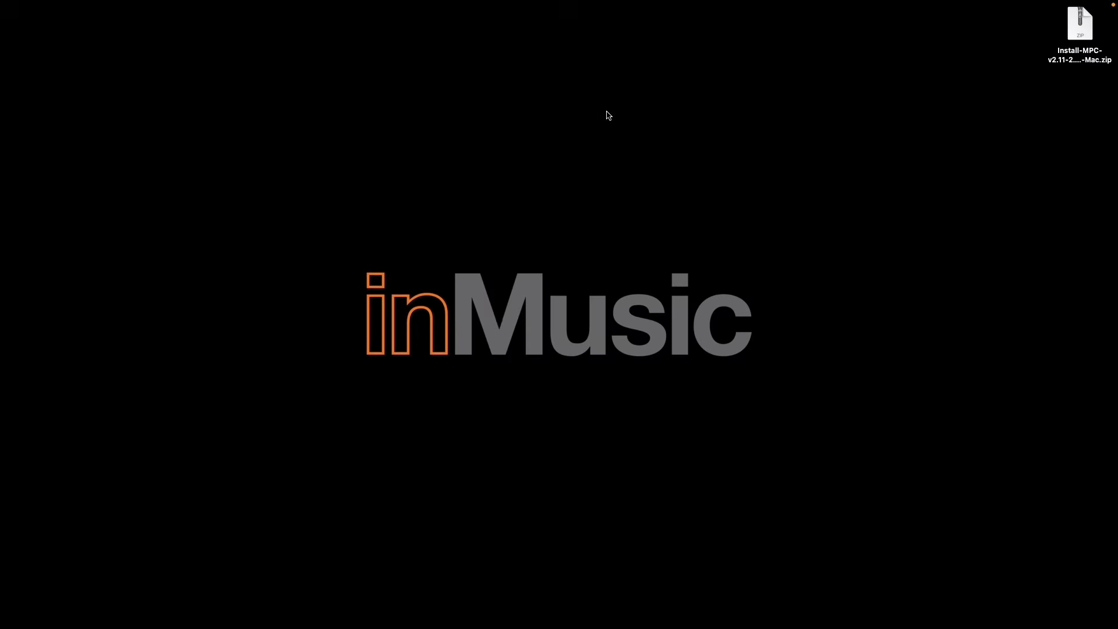
# Step: Unzip the installer, open the MPC-Installer-2.11.1.62 folder, then open the Windows installer zip
pyautogui.click(1082, 37)
pyautogui.doubleClick(1082, 37)
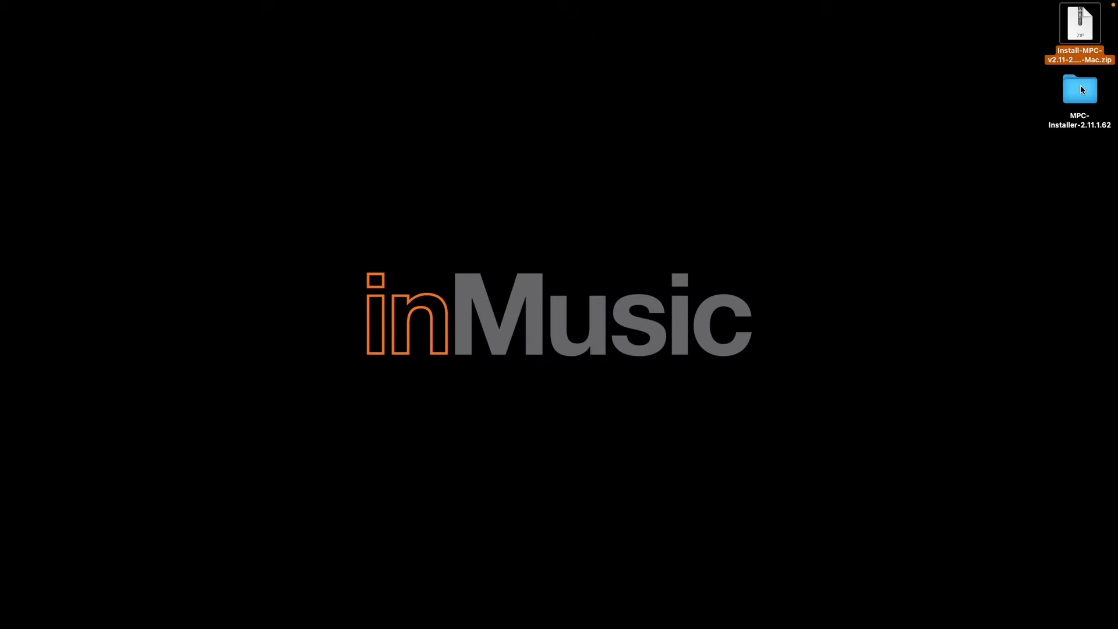
pyautogui.doubleClick(1081, 88)
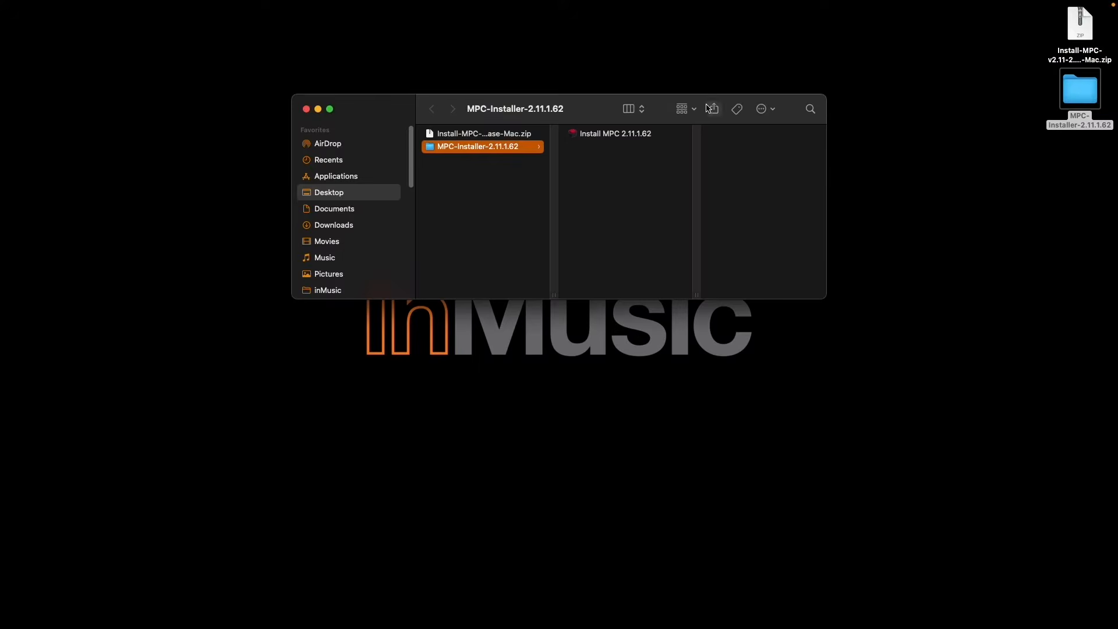
pyautogui.click(626, 135)
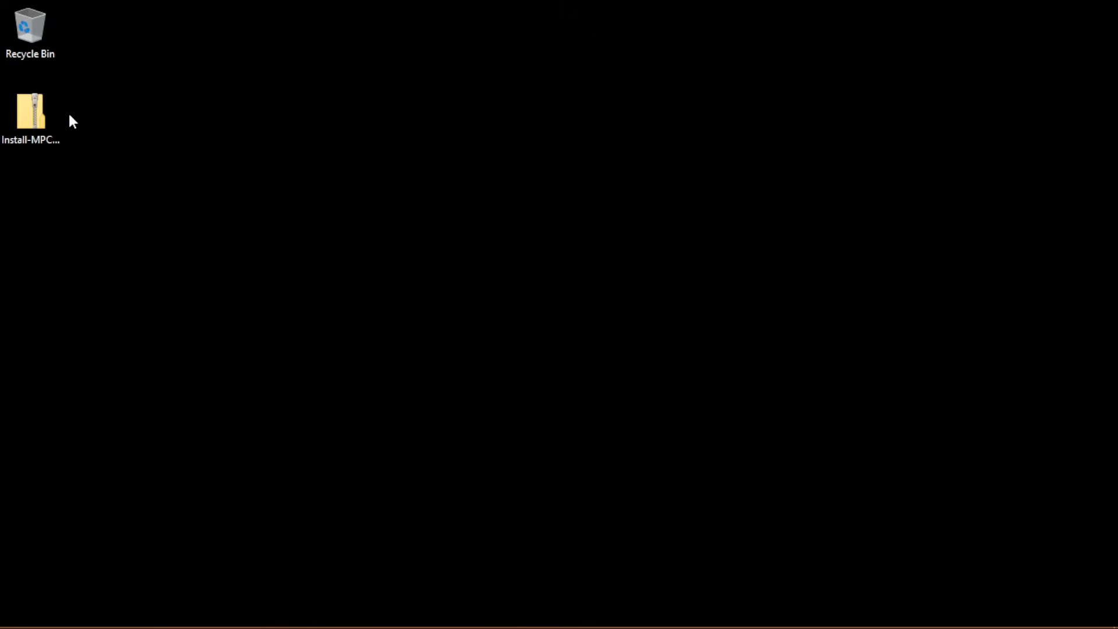
pyautogui.doubleClick(31, 113)
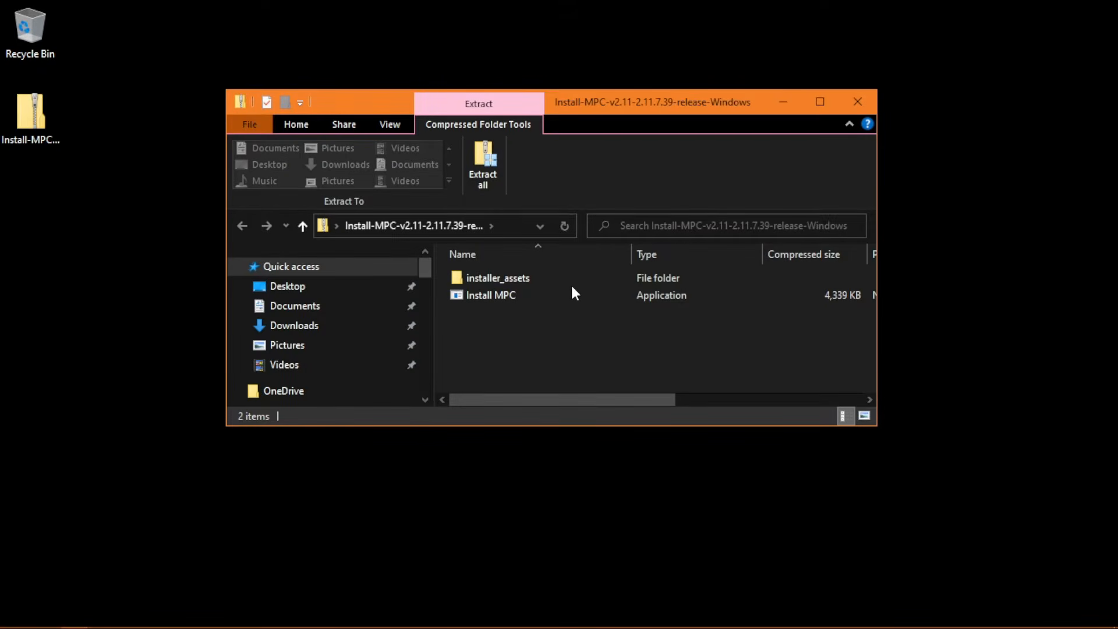
# Step: Copy installer_assets and Install MPC from the zip to the desktop, close the zip, and launch the installer
pyautogui.moveTo(588, 349); pyautogui.dragTo(620, 258)
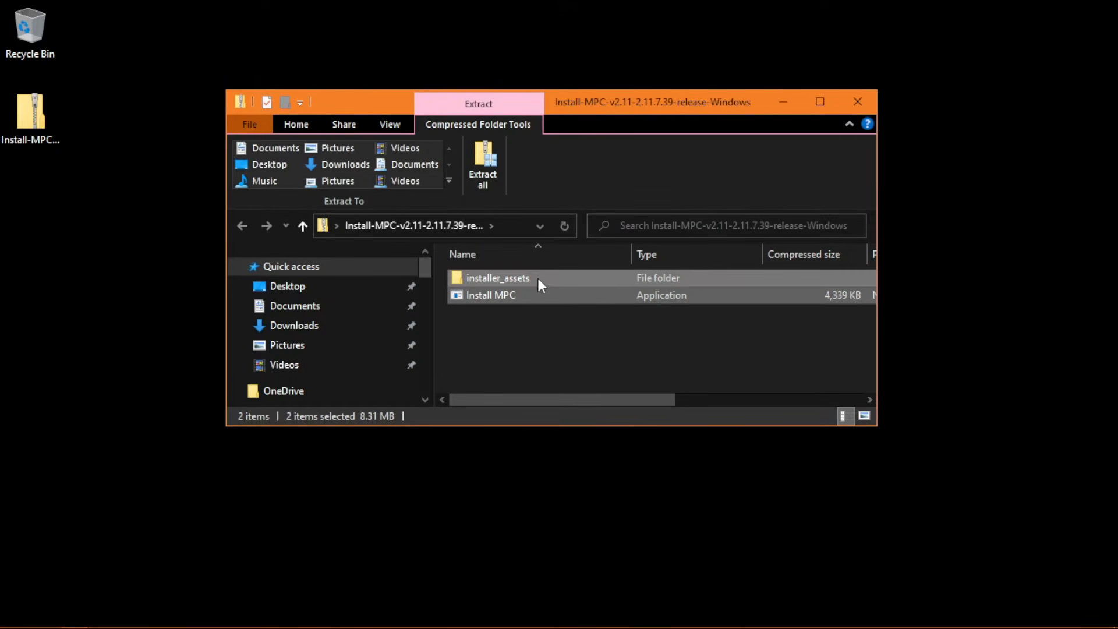
pyautogui.moveTo(349, 292); pyautogui.dragTo(88, 285)
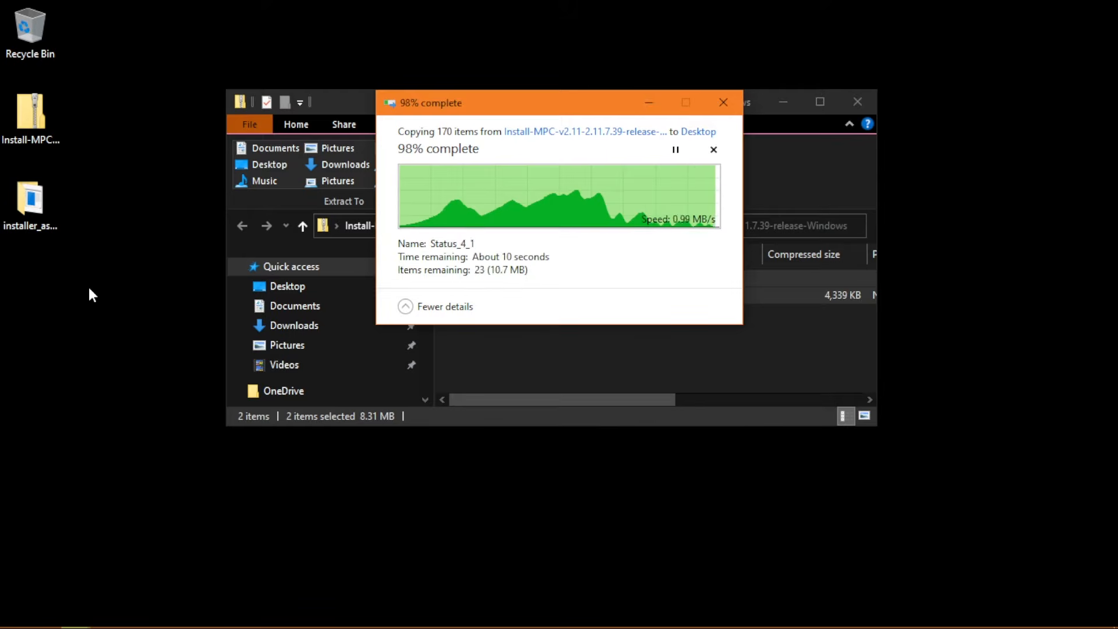
pyautogui.click(874, 97)
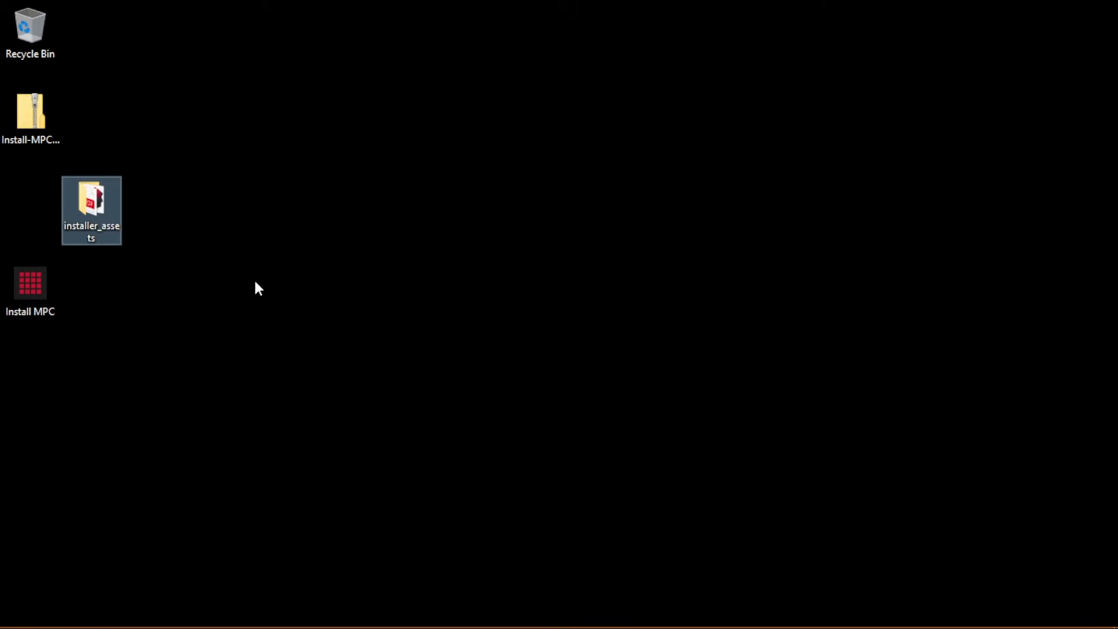
pyautogui.doubleClick(27, 292)
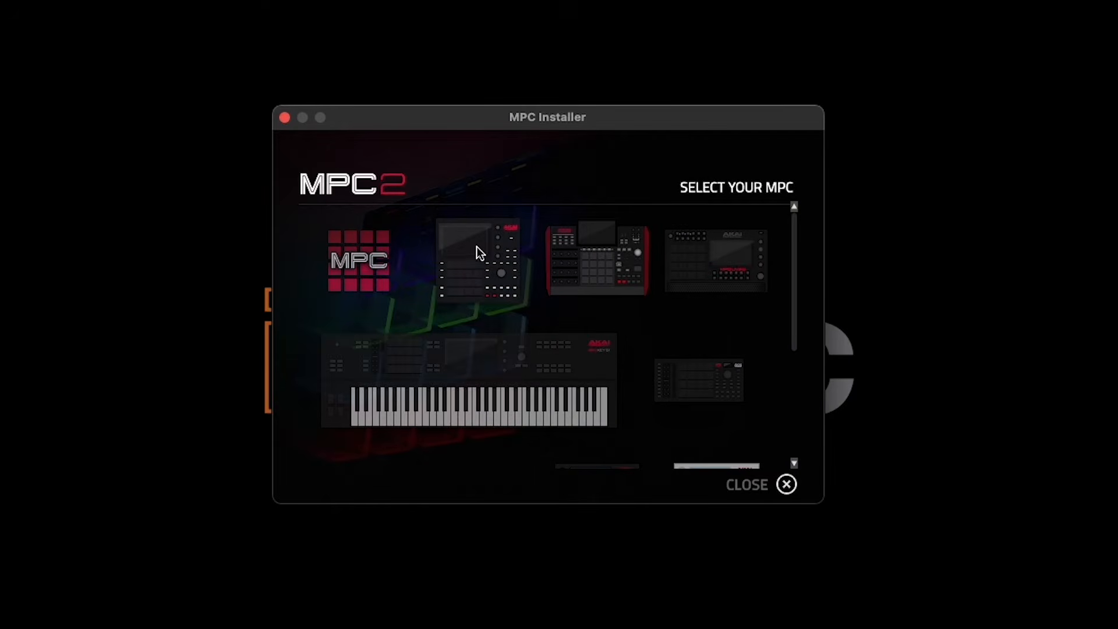
# Step: Pick MPC One from the Select Your MPC grid and begin the MPC software installation
pyautogui.scroll(-2, 699, 289)
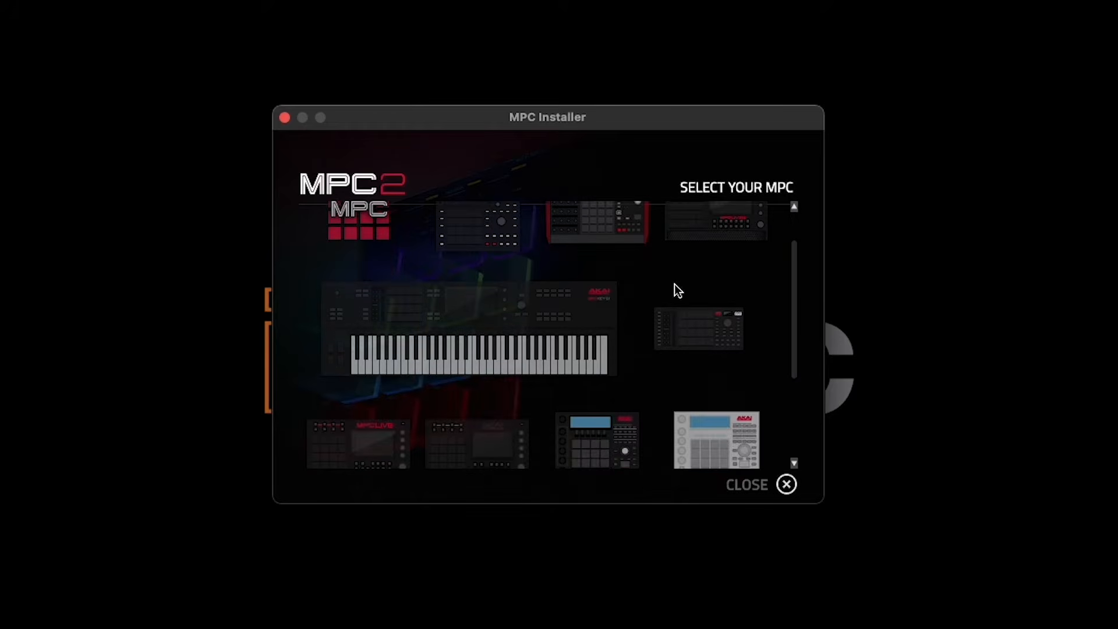
pyautogui.scroll(-2, 489, 334)
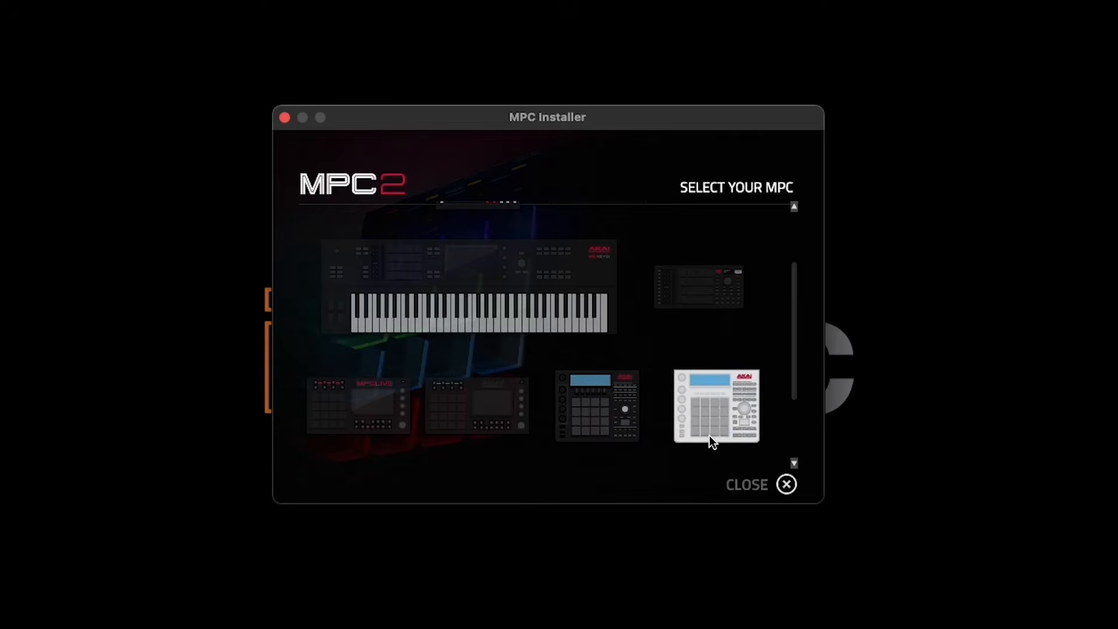
pyautogui.scroll(4, 498, 408)
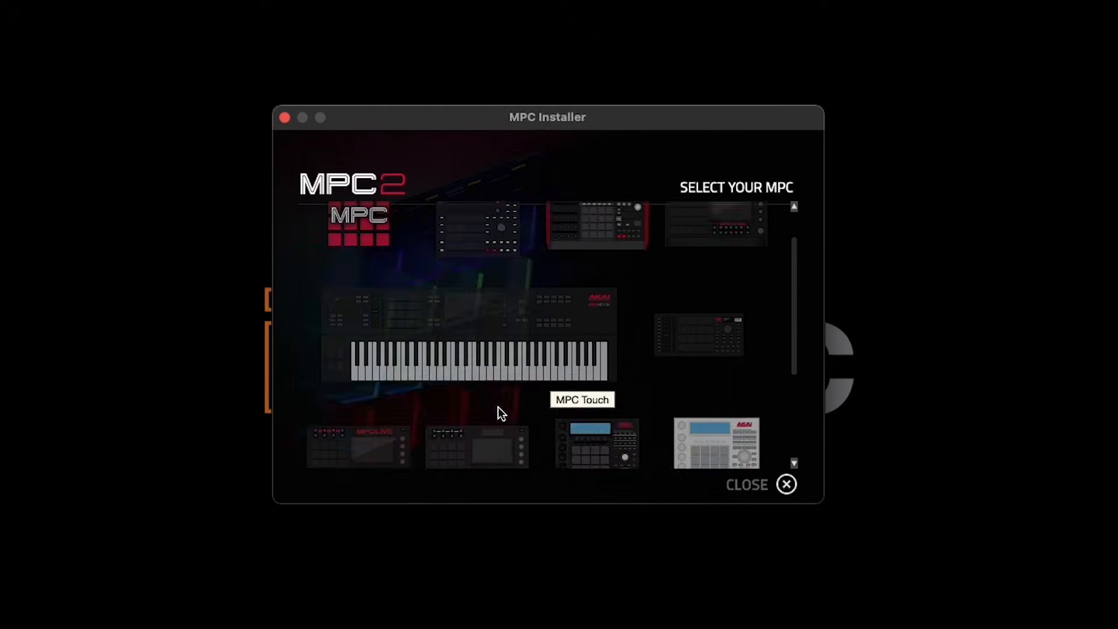
pyautogui.click(487, 270)
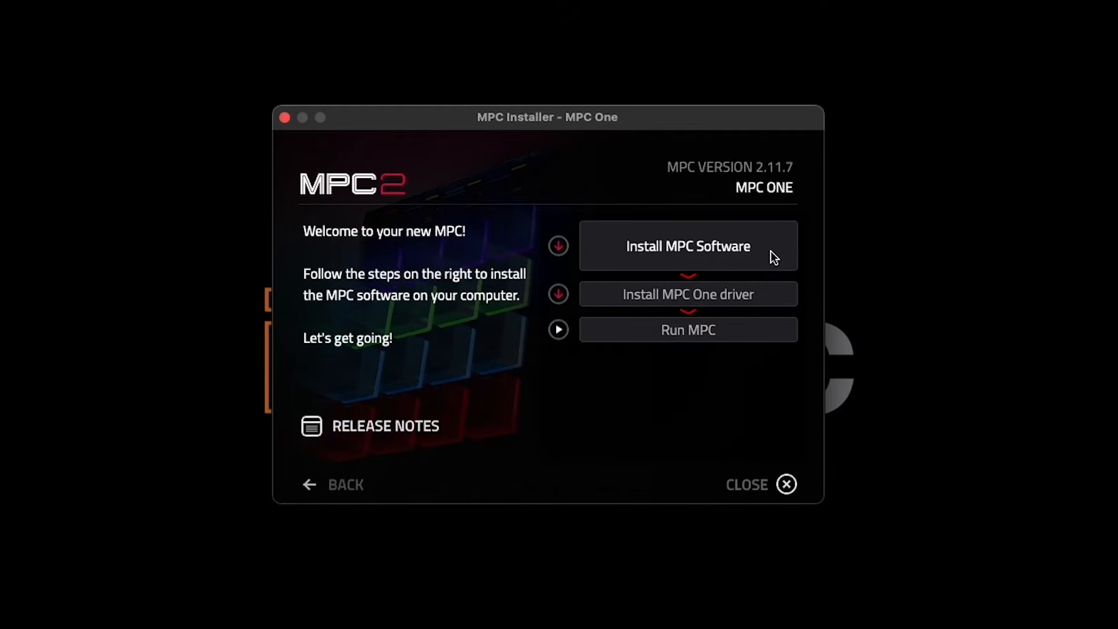
pyautogui.click(771, 251)
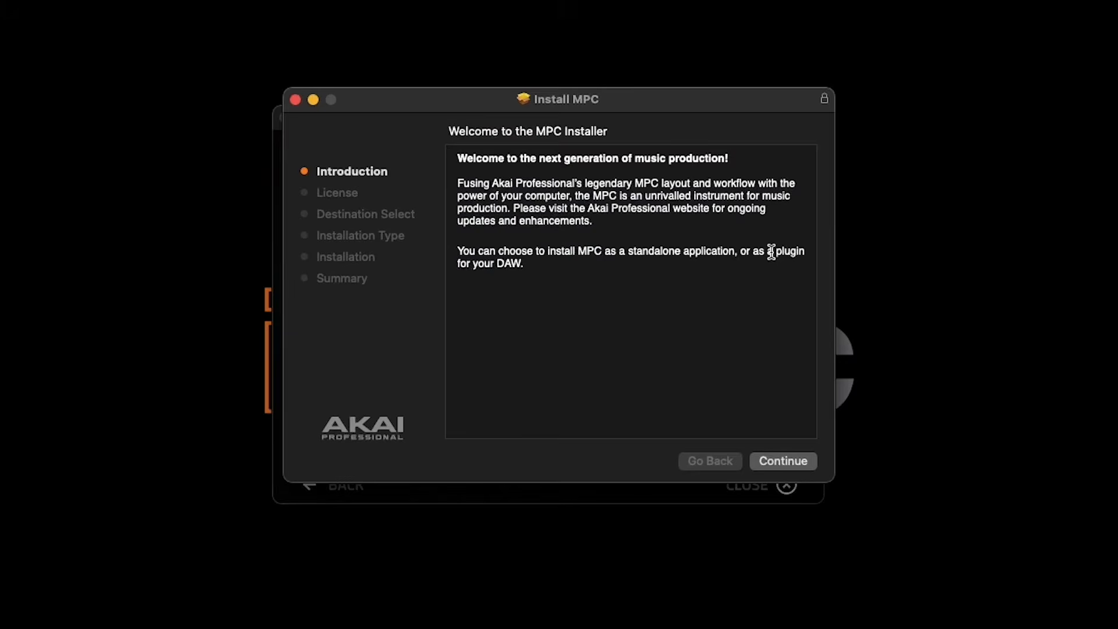
# Step: Agree to the licence, install the MPC software on Macintosh HD with default packages, and close the installer
pyautogui.click(785, 460)
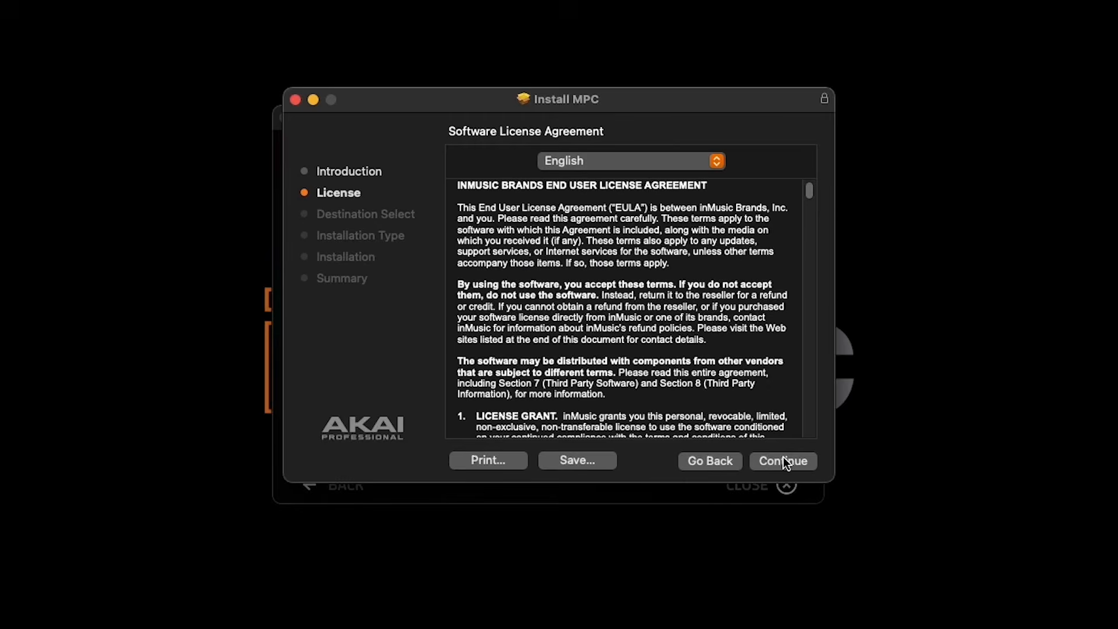
pyautogui.click(784, 459)
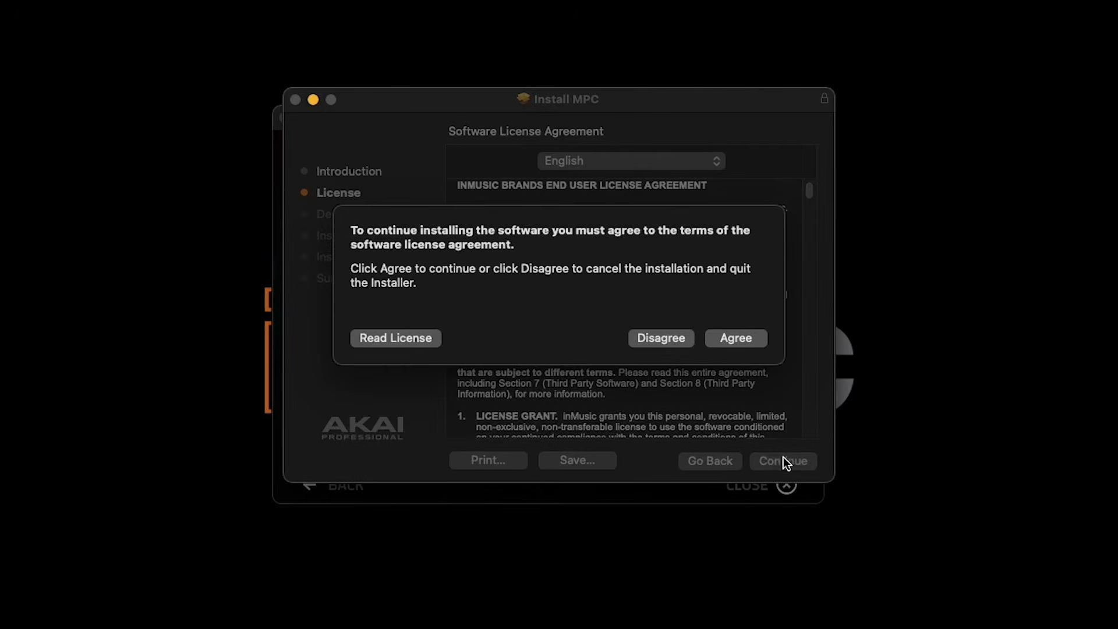
pyautogui.click(742, 339)
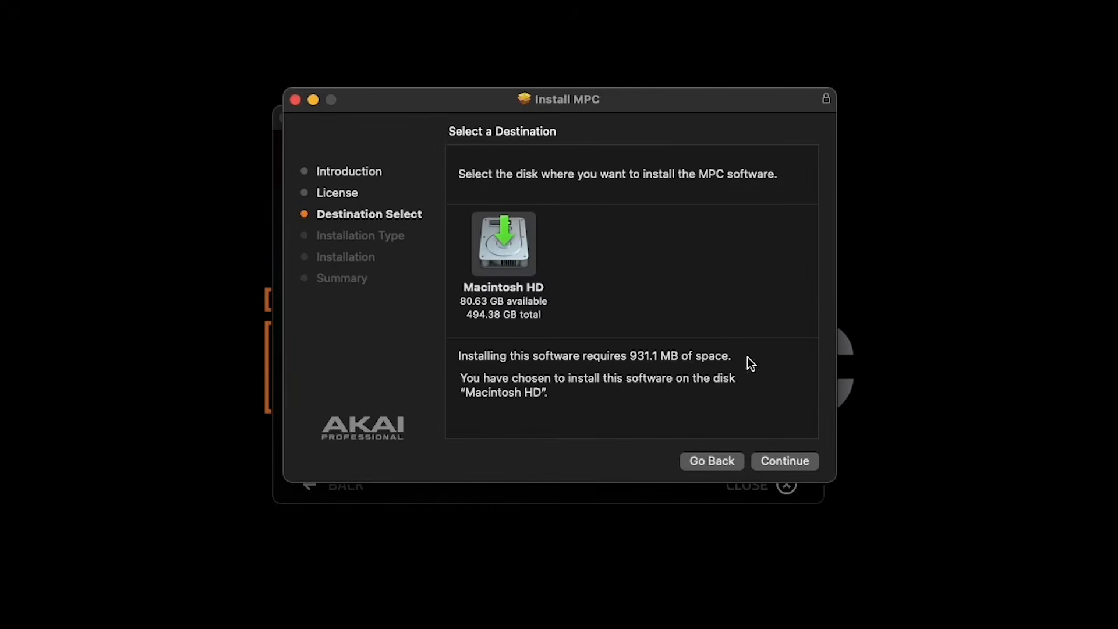
pyautogui.click(786, 465)
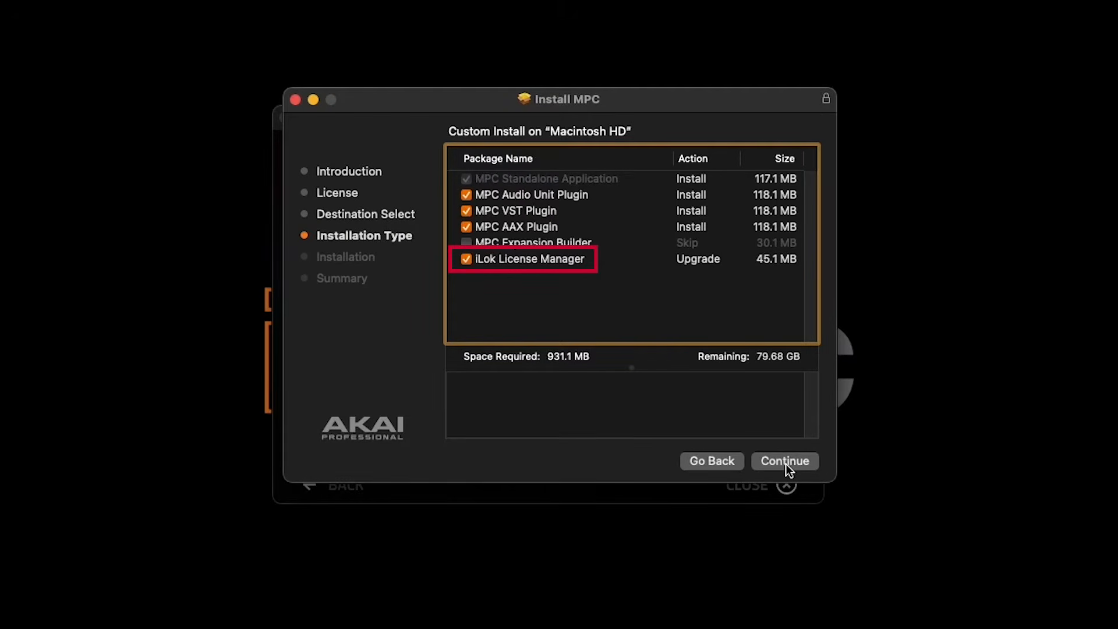
pyautogui.click(786, 462)
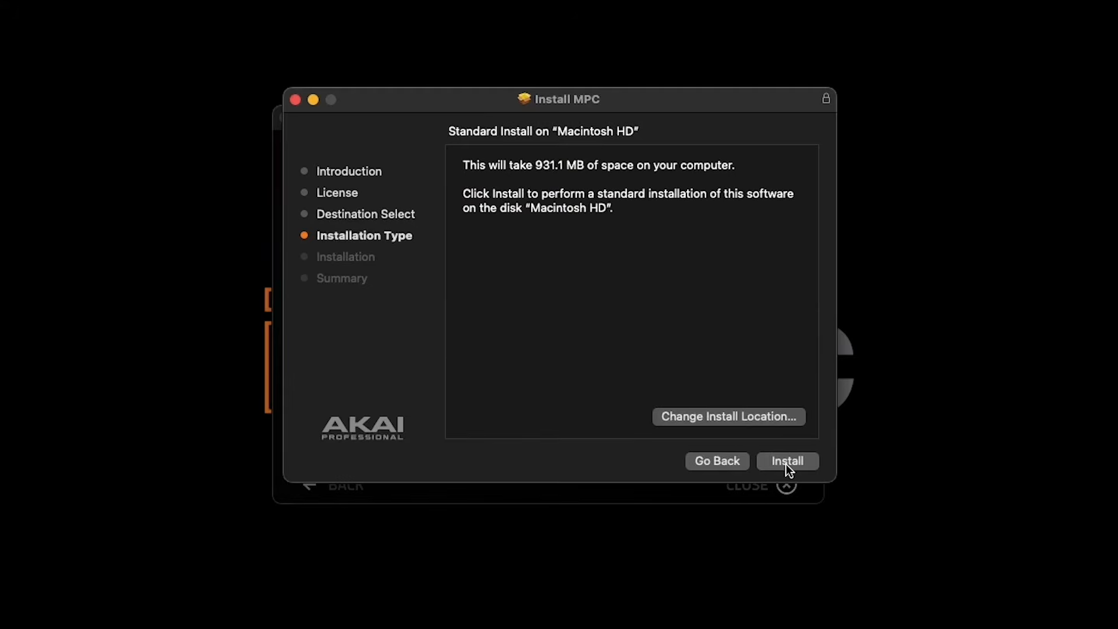
pyautogui.click(786, 462)
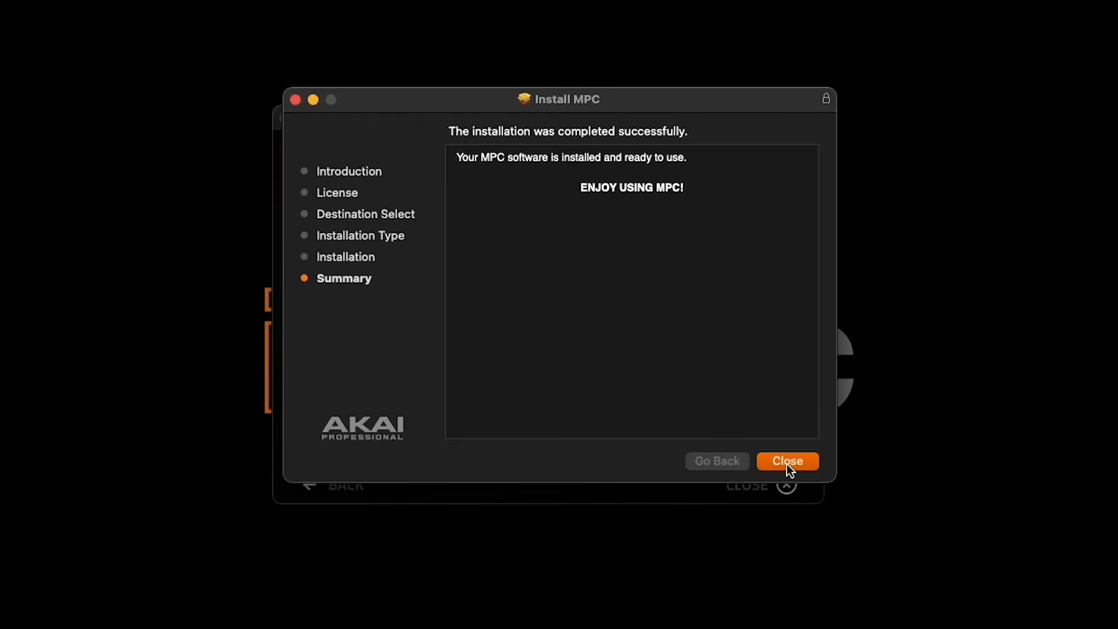
pyautogui.click(787, 461)
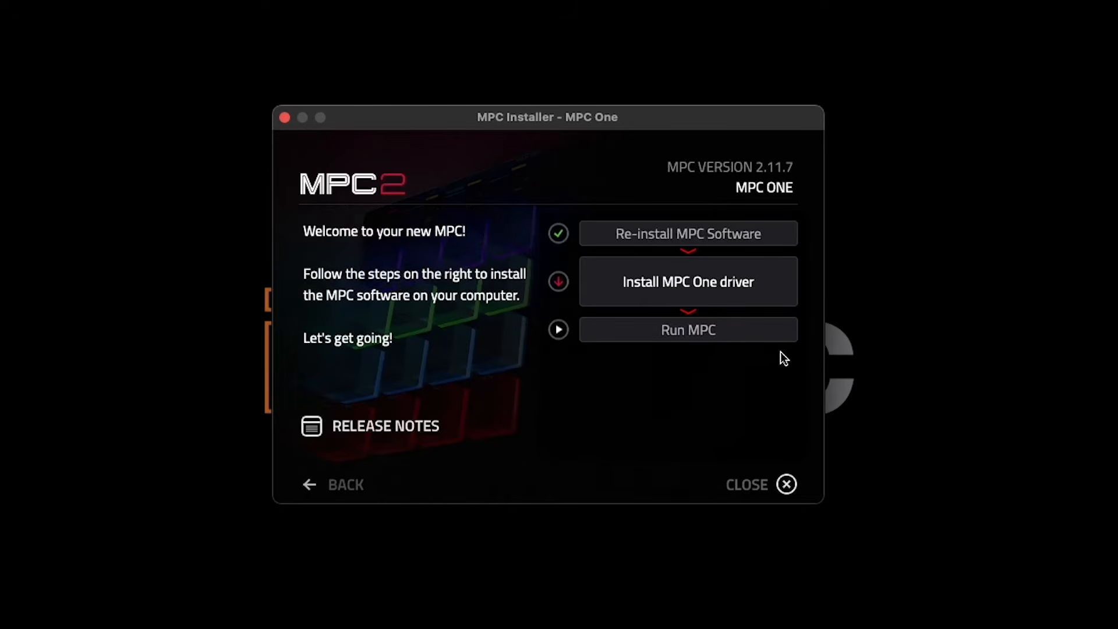
# Step: Install the MPC One 1.0.6 driver, acknowledging the restart notice and agreeing to its licence
pyautogui.click(757, 290)
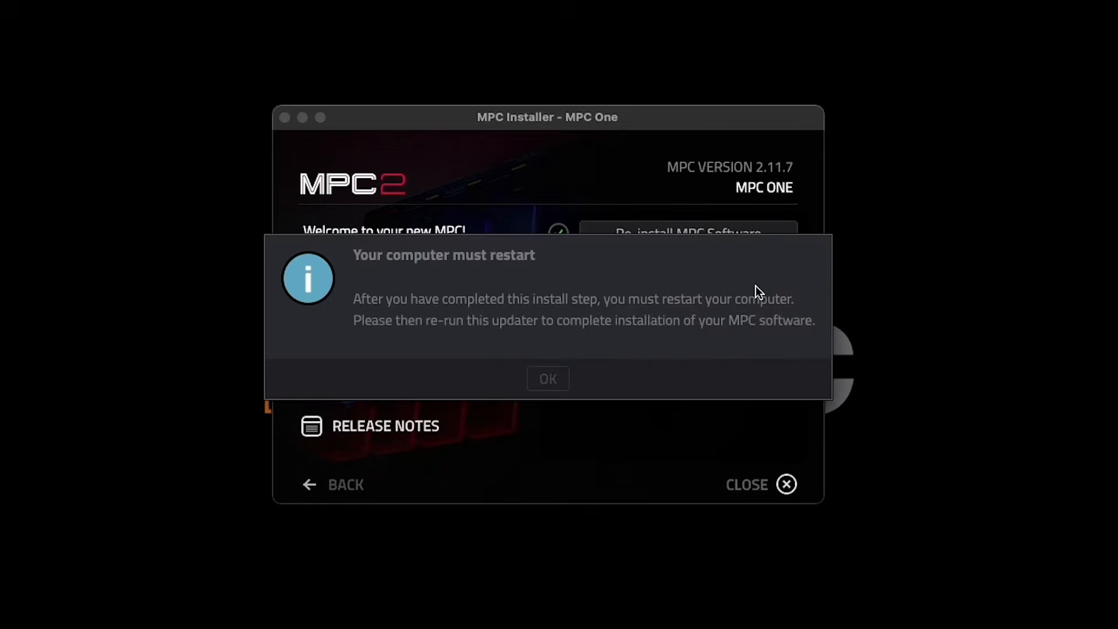
pyautogui.click(553, 378)
pyautogui.click(786, 459)
pyautogui.click(785, 459)
pyautogui.click(731, 343)
pyautogui.click(771, 458)
pyautogui.click(774, 456)
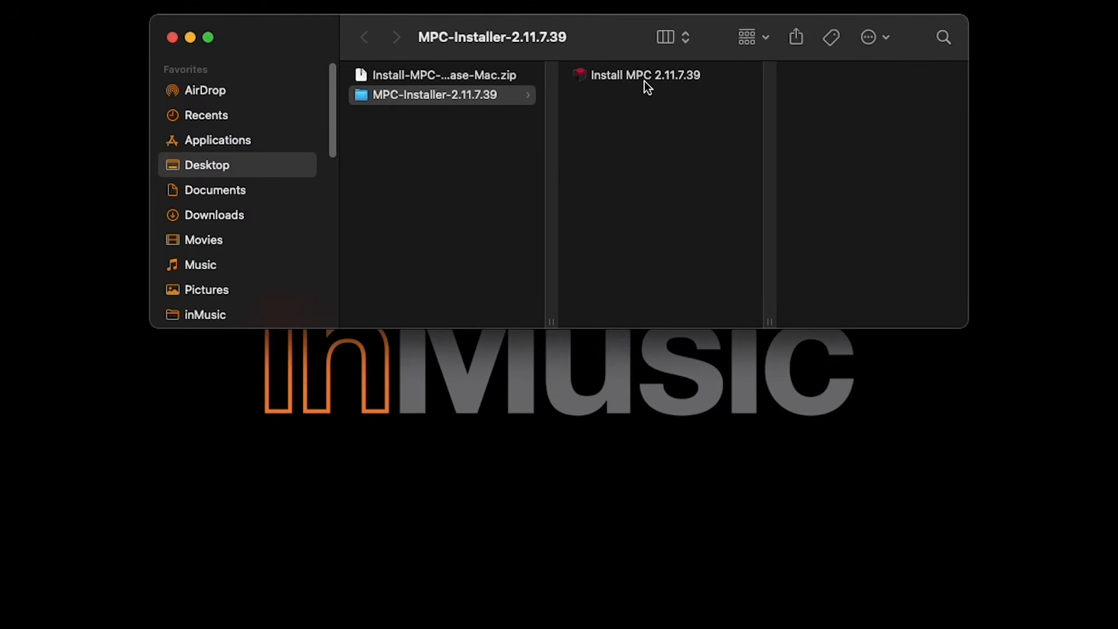
# Step: Relaunch Install MPC 2.11.7.39, select MPC One, run MPC and start its activation
pyautogui.doubleClick(645, 79)
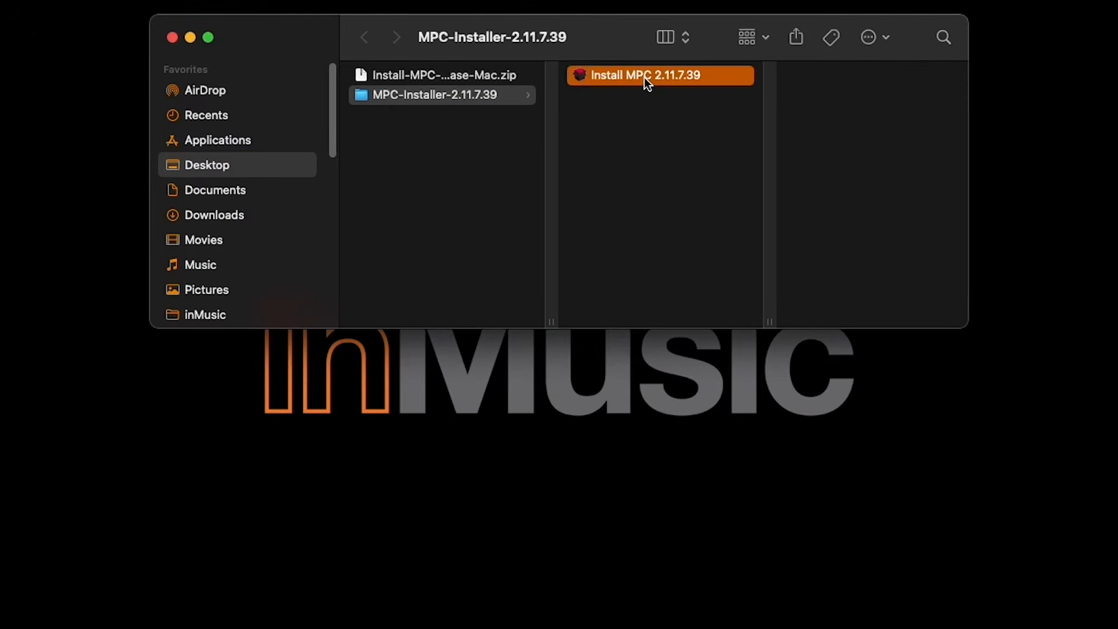
pyautogui.click(191, 37)
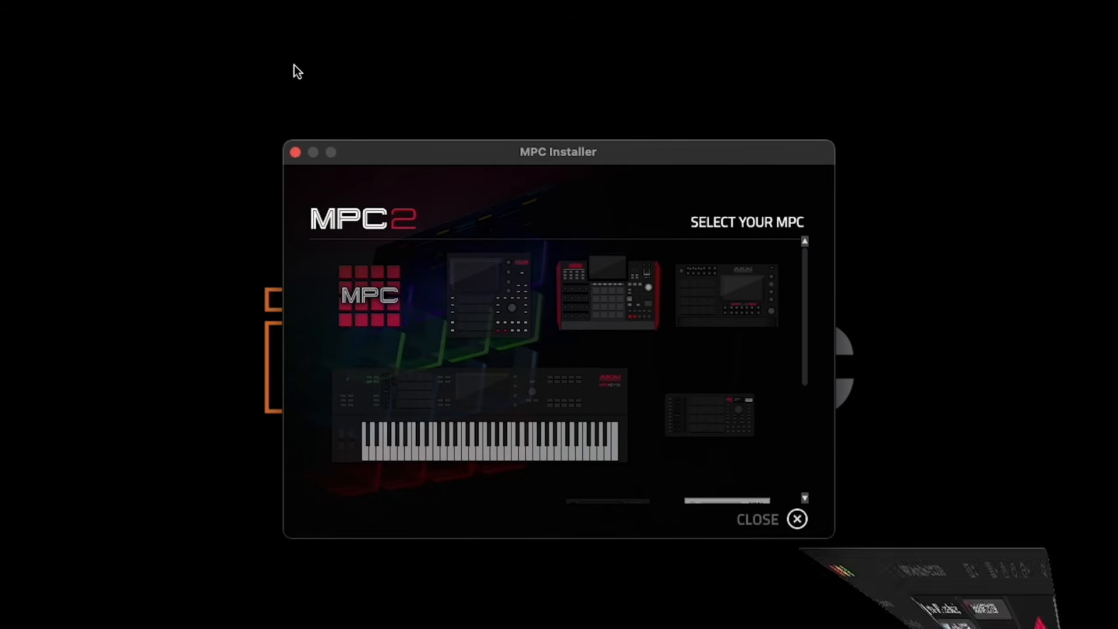
pyautogui.click(501, 307)
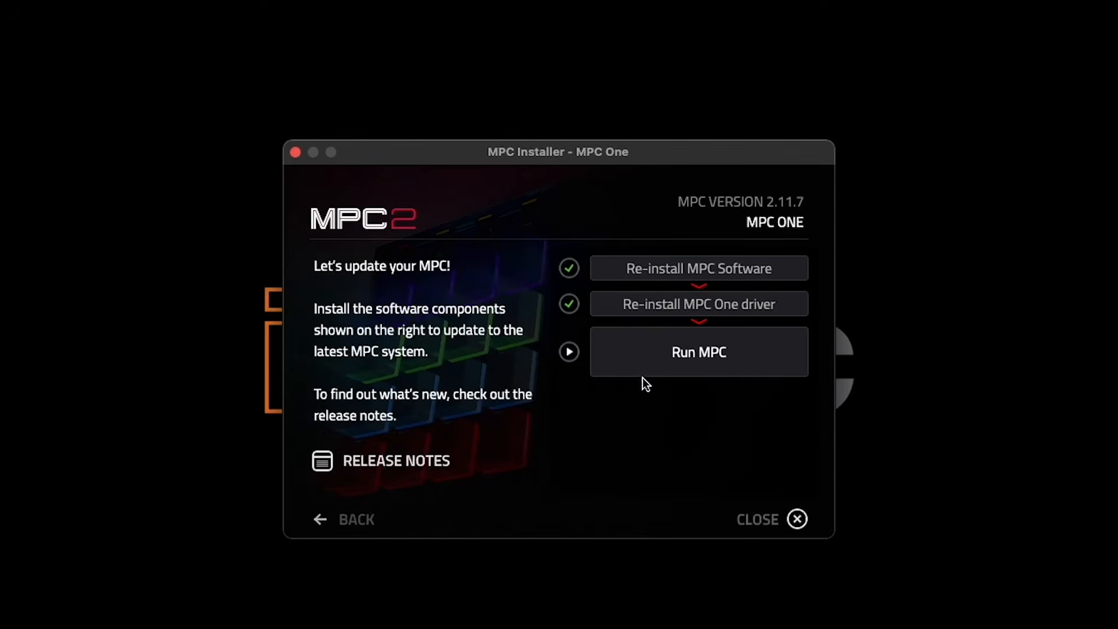
pyautogui.click(751, 349)
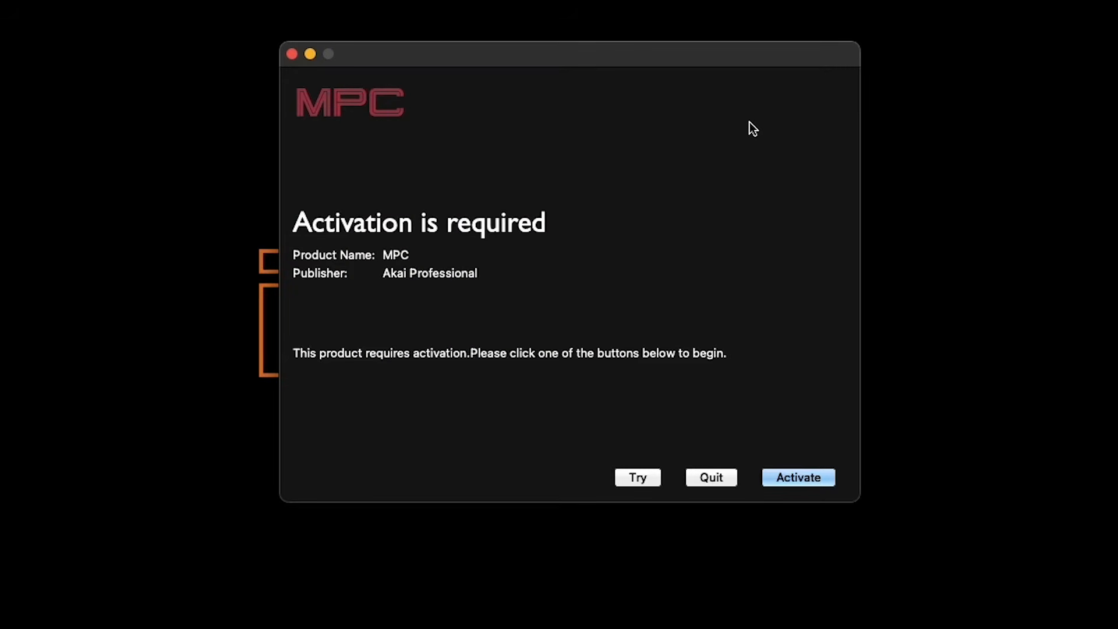
pyautogui.click(791, 477)
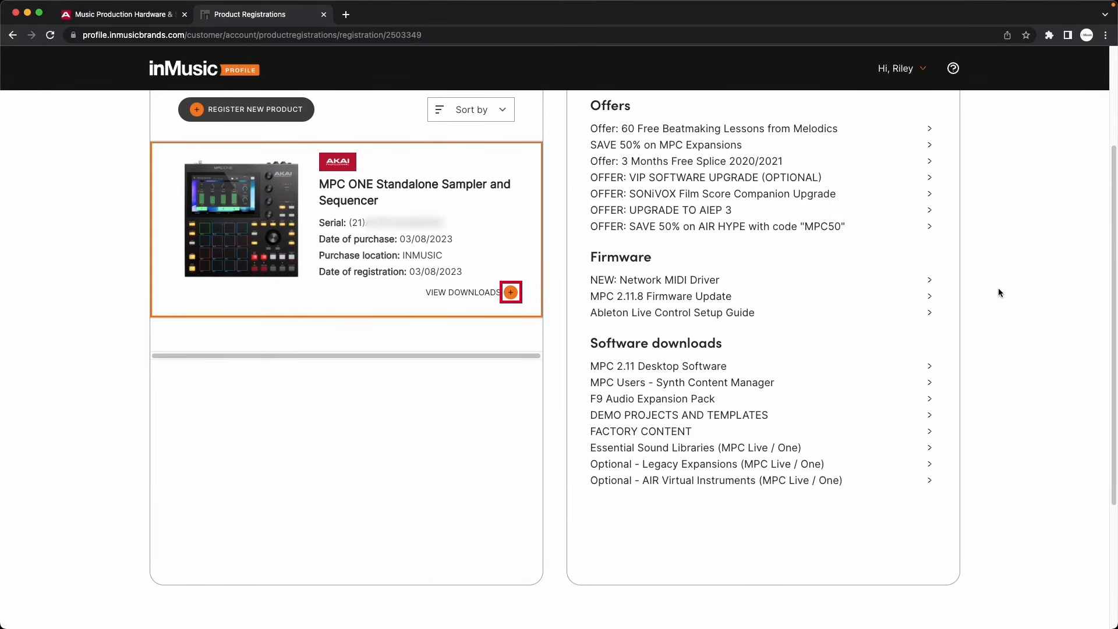
# Step: Expand MPC 2.11 Desktop Software, reveal the MPC 2 software serial and copy it to the clipboard
pyautogui.click(693, 369)
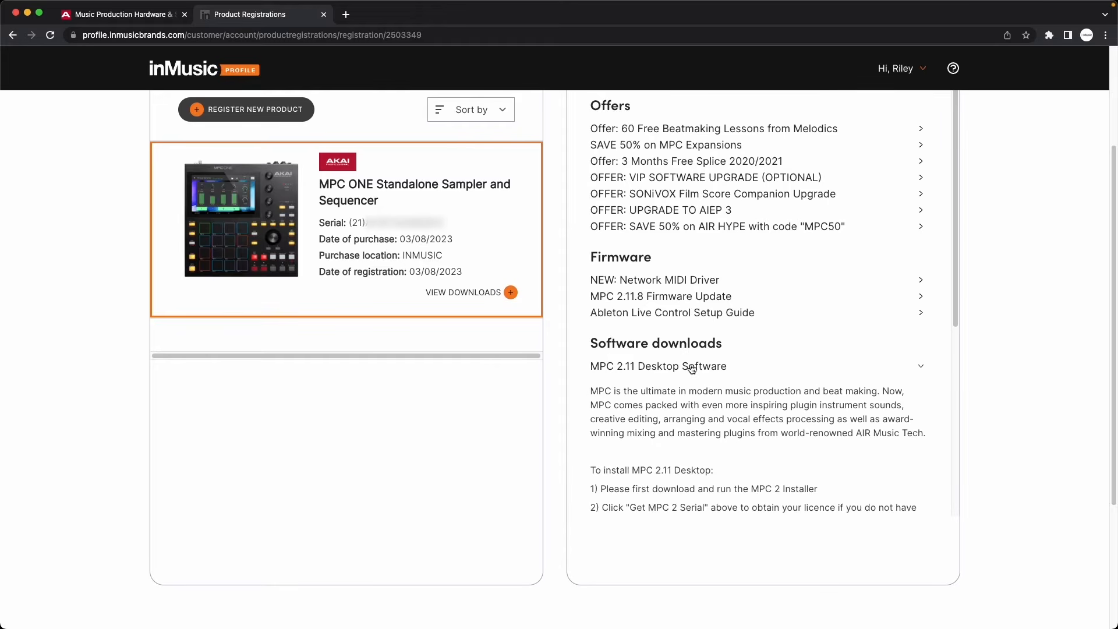
pyautogui.scroll(-5, 822, 338)
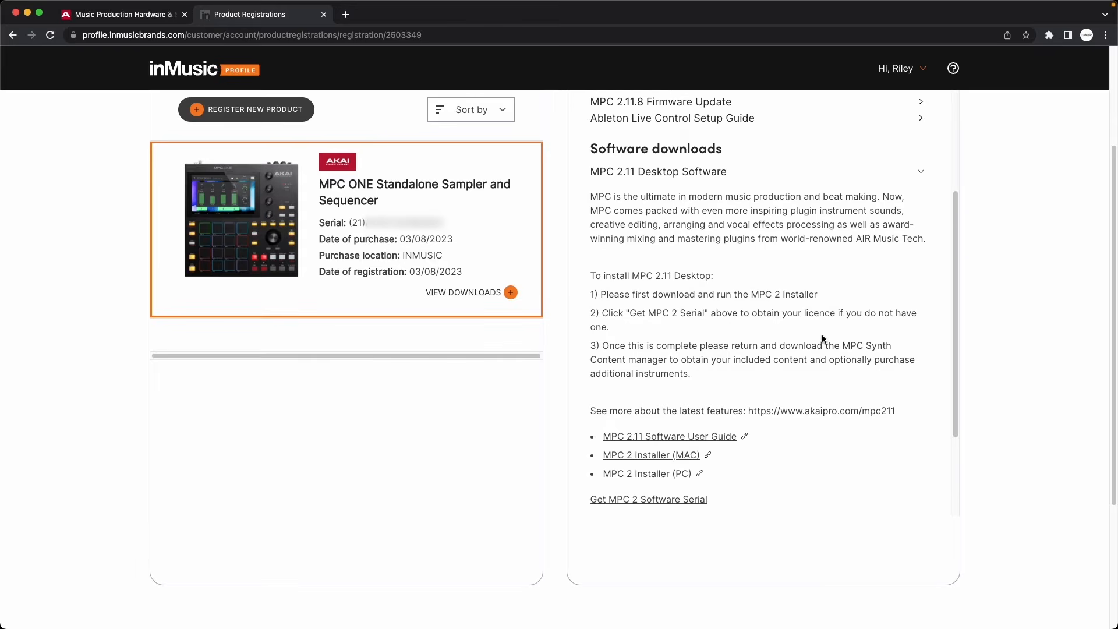
pyautogui.scroll(-2, 822, 339)
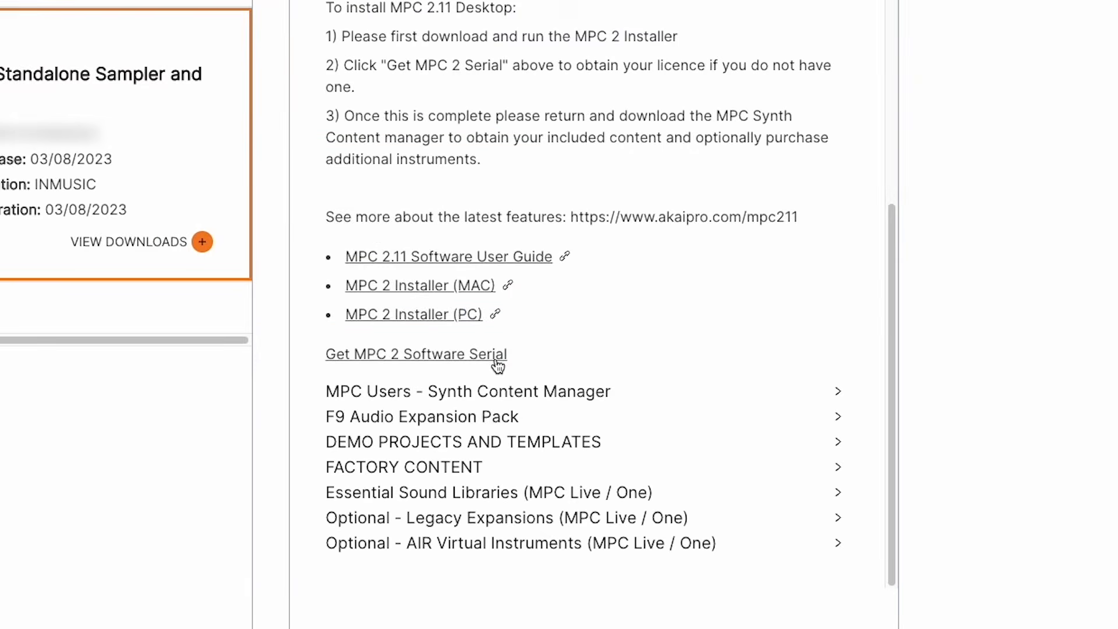
pyautogui.click(495, 374)
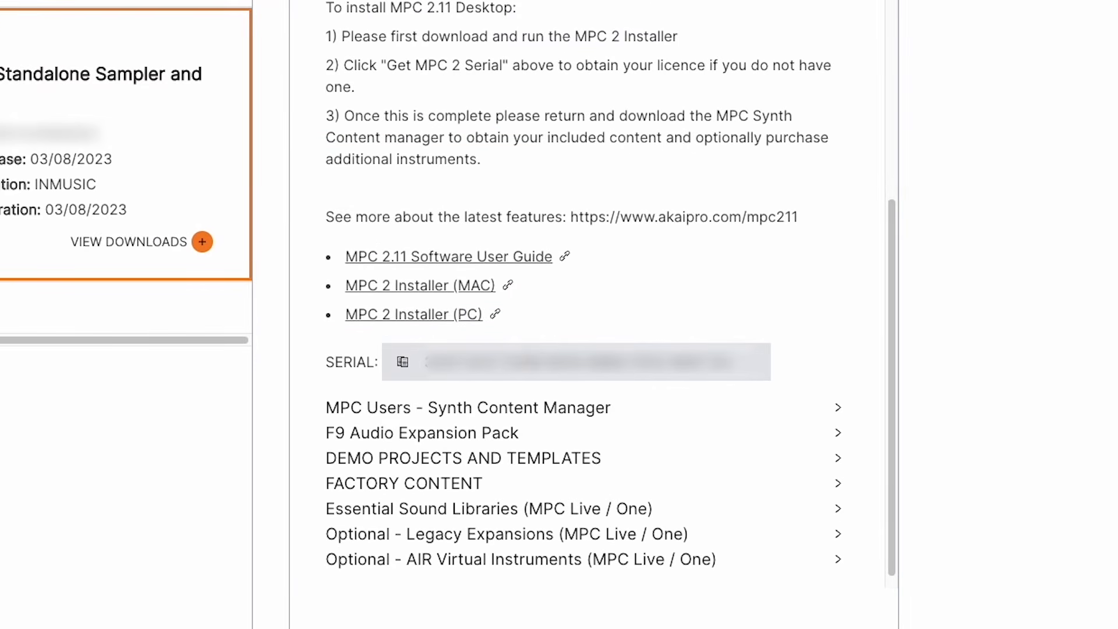
pyautogui.click(404, 376)
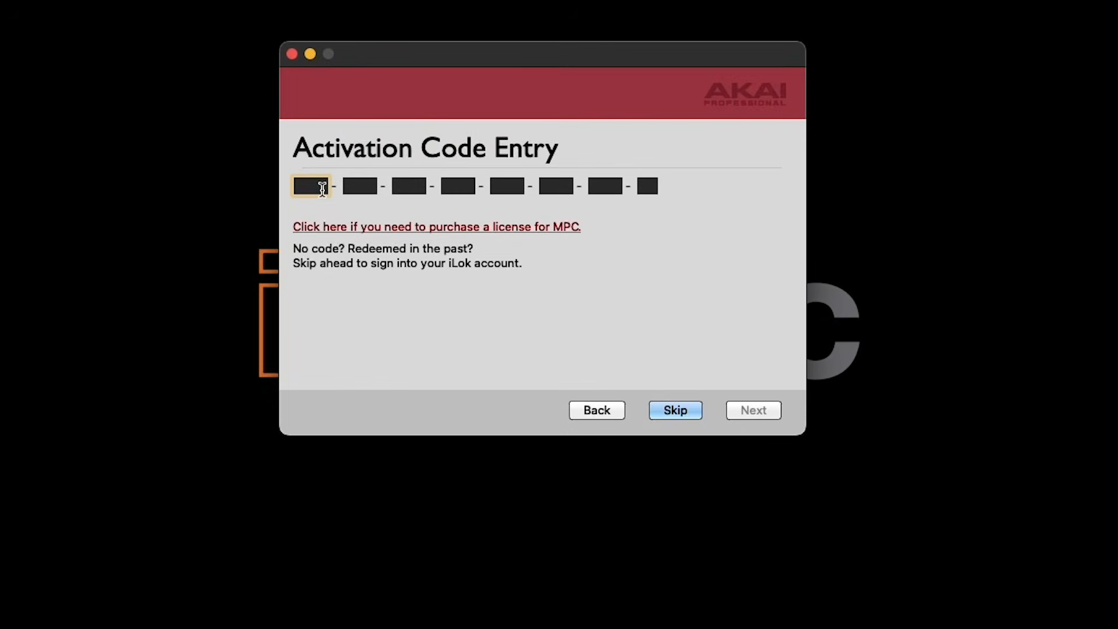
# Step: Paste the copied MPC 2 serial into the activation code fields and continue to iLok login
pyautogui.rightClick(320, 188)
pyautogui.click(371, 280)
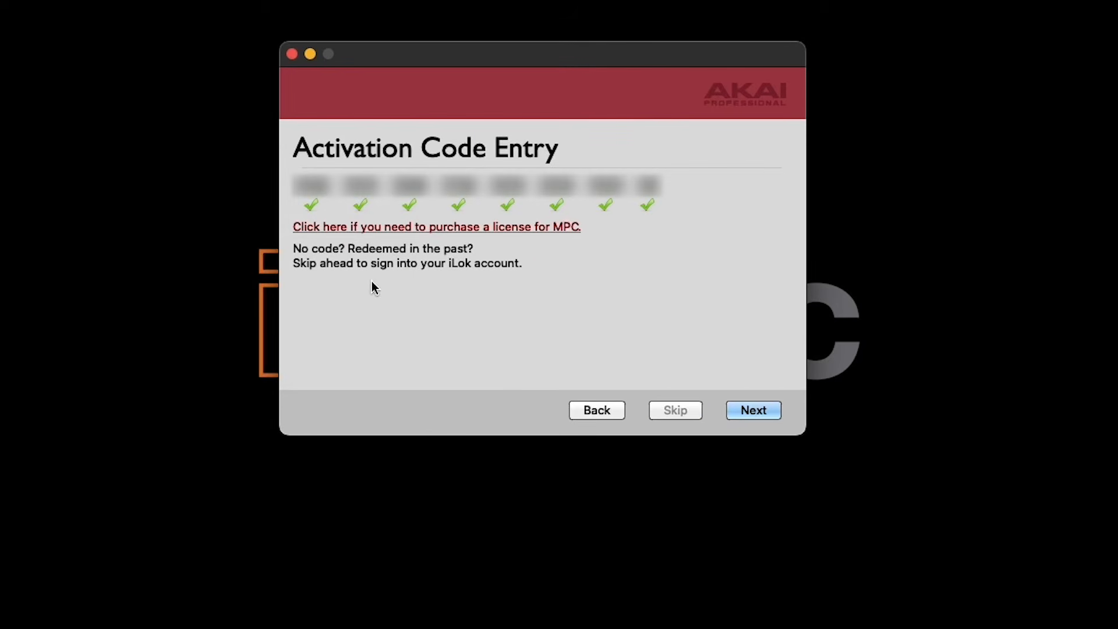
pyautogui.click(753, 411)
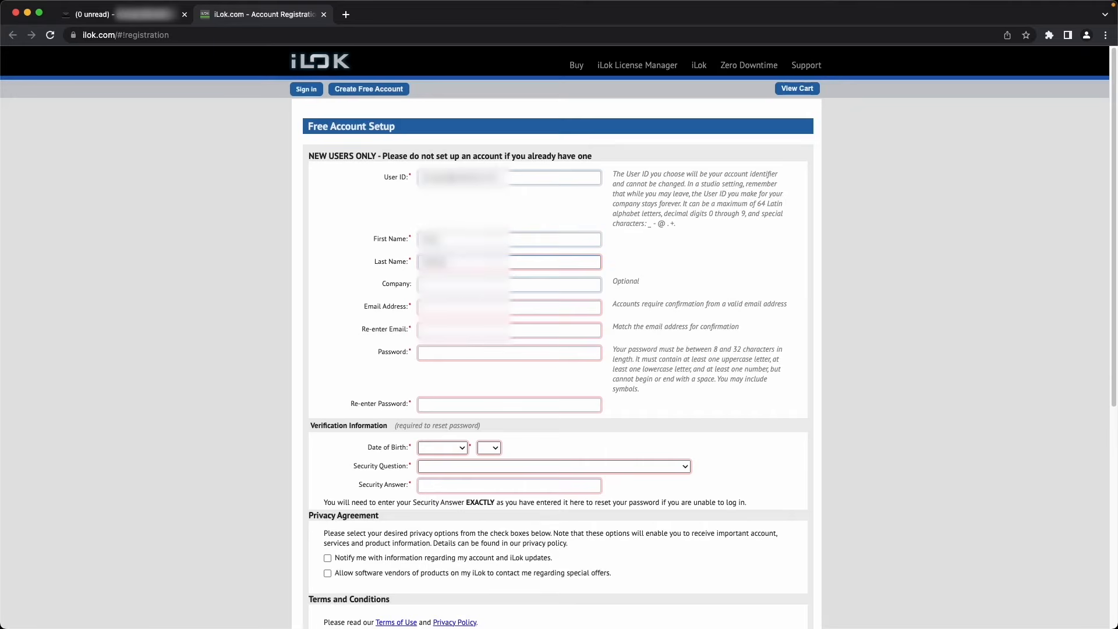
# Step: Complete the iLok Free Account Setup form, agree to the terms and create the account
pyautogui.press('Tab')
pyautogui.write('...')
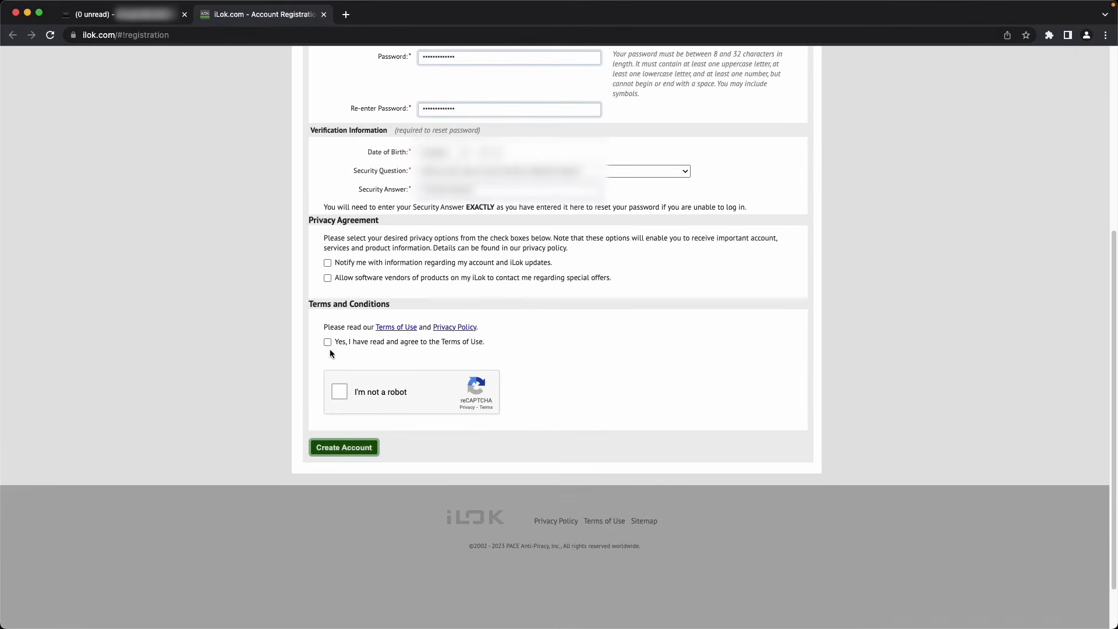
pyautogui.click(328, 343)
pyautogui.click(345, 448)
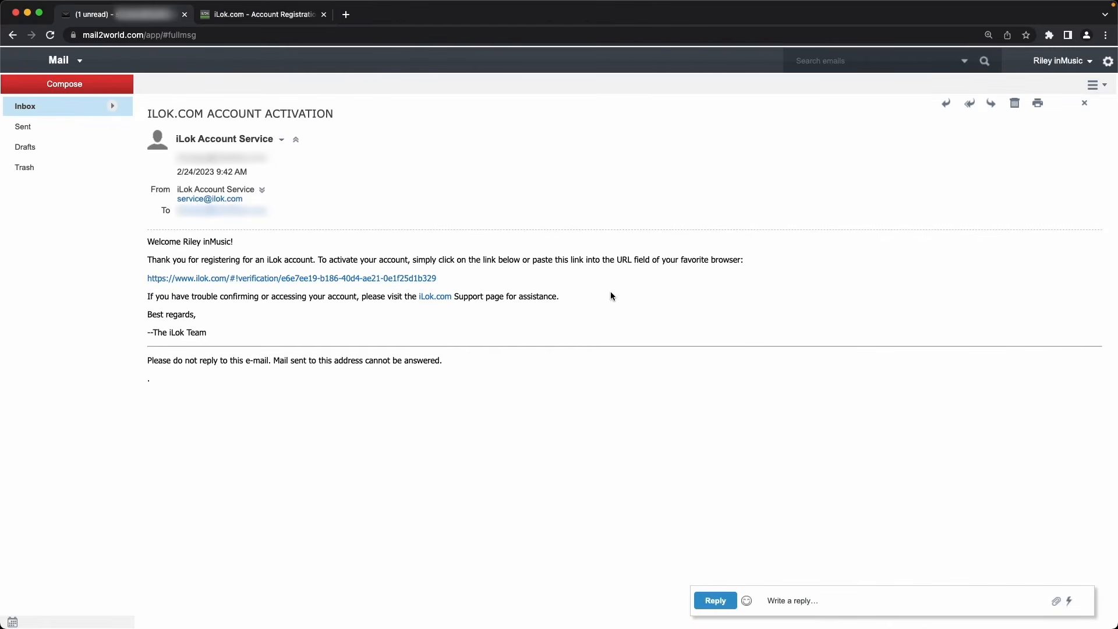
# Step: Confirm the account via the e-mailed verification link and sign in with the user ID and password
pyautogui.click(414, 278)
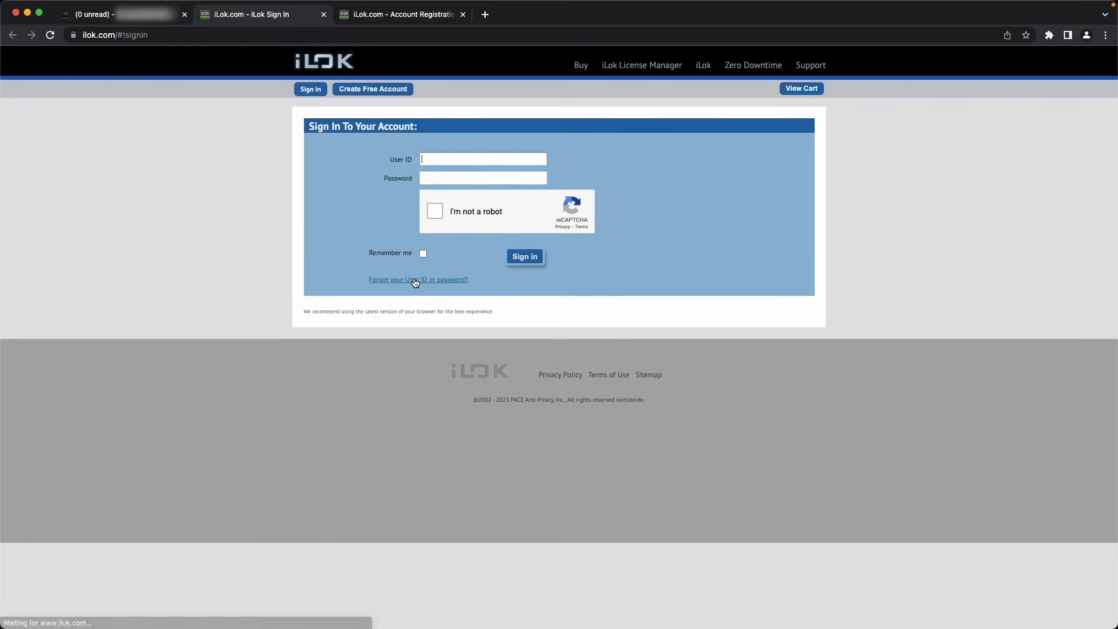
pyautogui.write('[unreadable]')
pyautogui.press('Tab')
pyautogui.write('•••••••••••••')
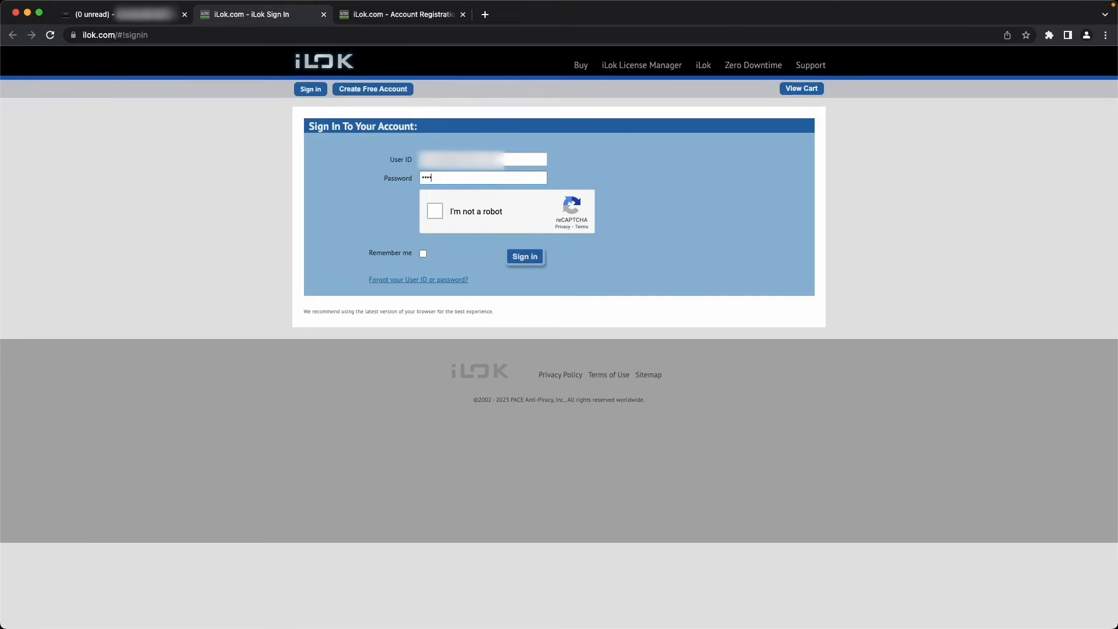
pyautogui.click(428, 211)
pyautogui.click(525, 257)
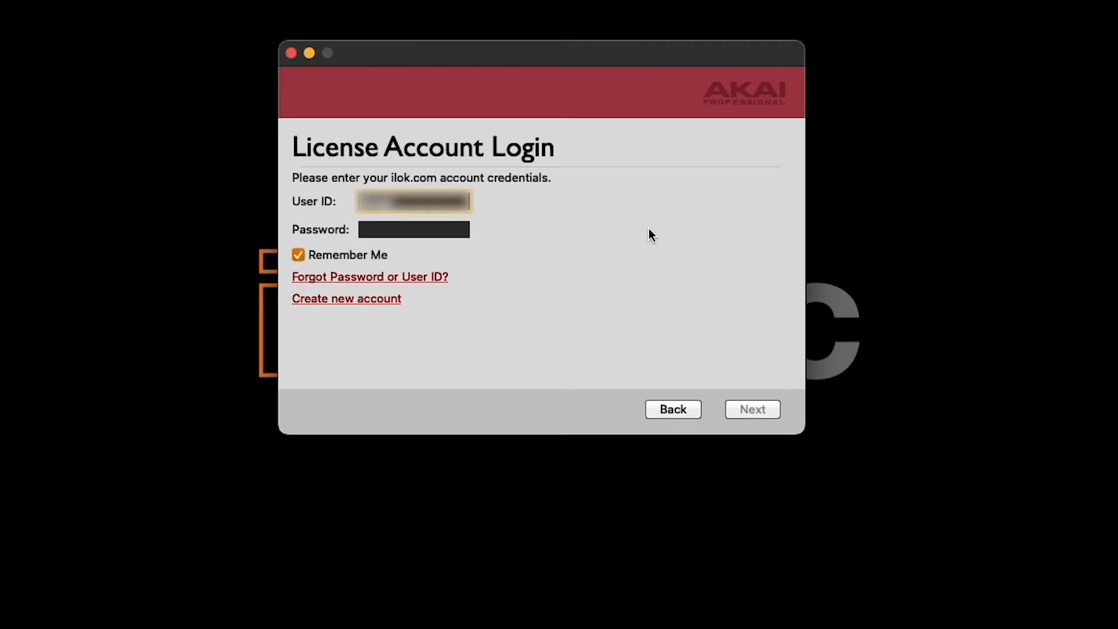
# Step: Log in with the iLok user ID and password and place the MPC licence on this Mac mini
pyautogui.write('[unreadable]')
pyautogui.press('Tab')
pyautogui.write('[masked]')
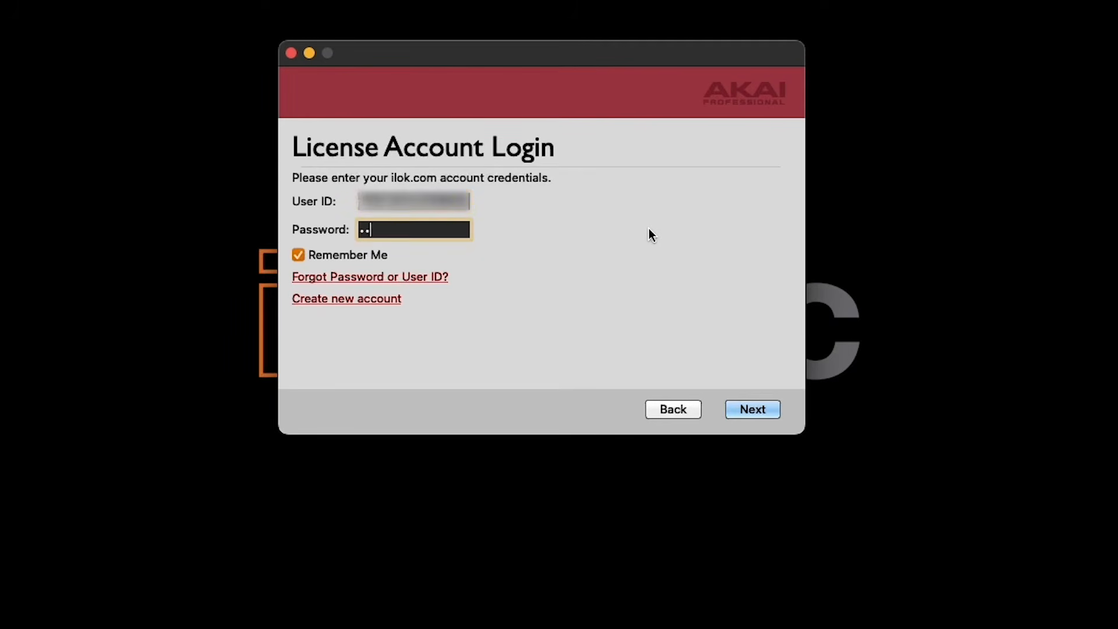
pyautogui.press('Return')
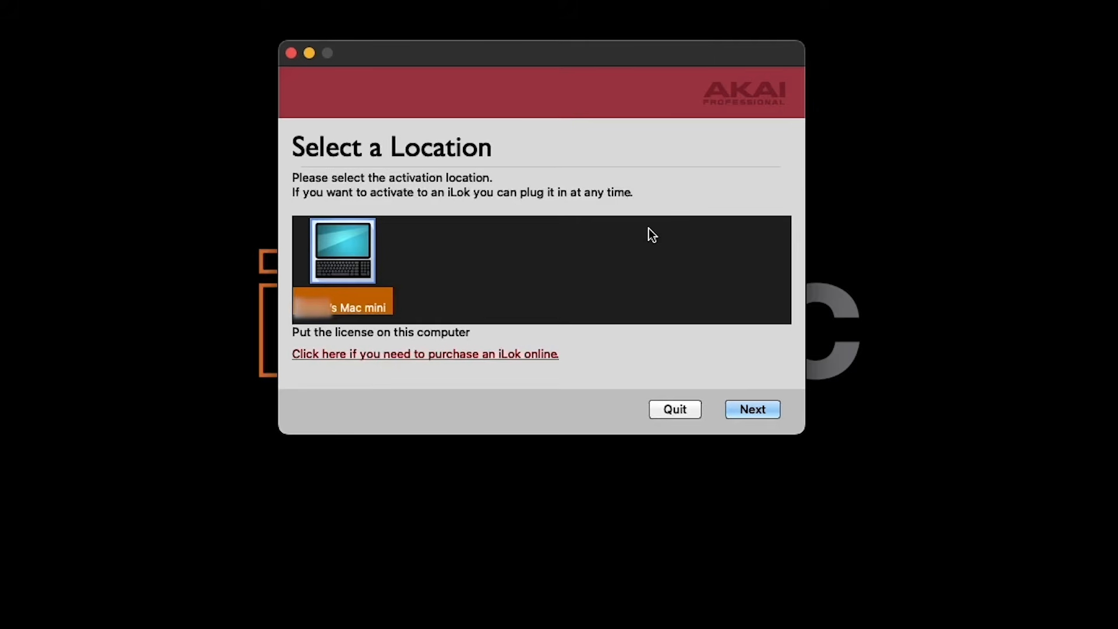
pyautogui.click(753, 409)
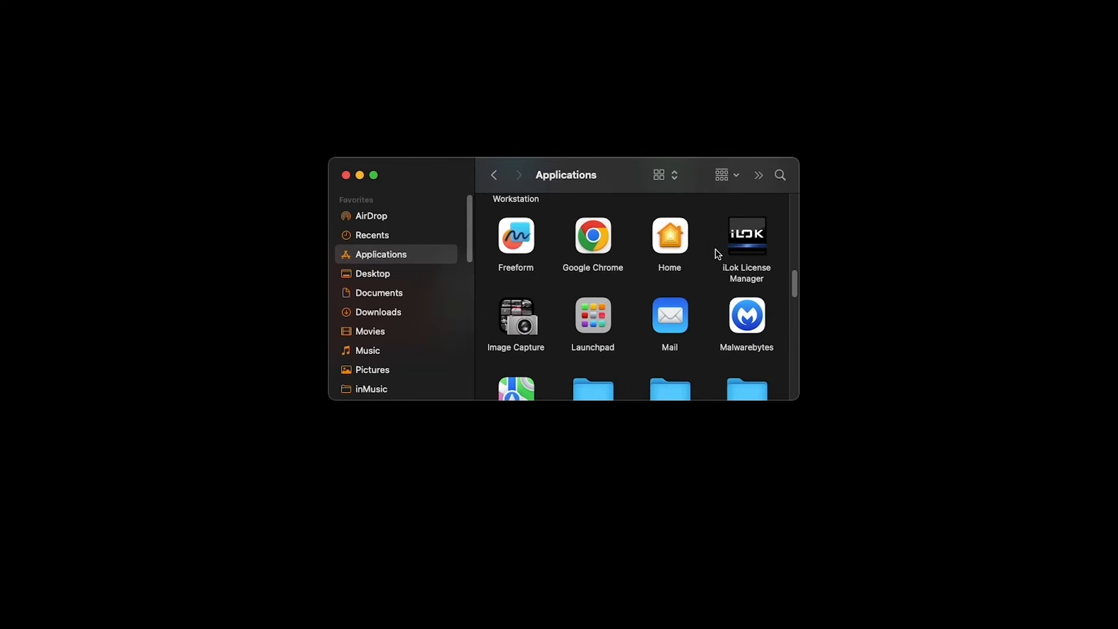
# Step: Launch iLok License Manager, sign in with the iLok account, and show the MPC licence details
pyautogui.doubleClick(742, 269)
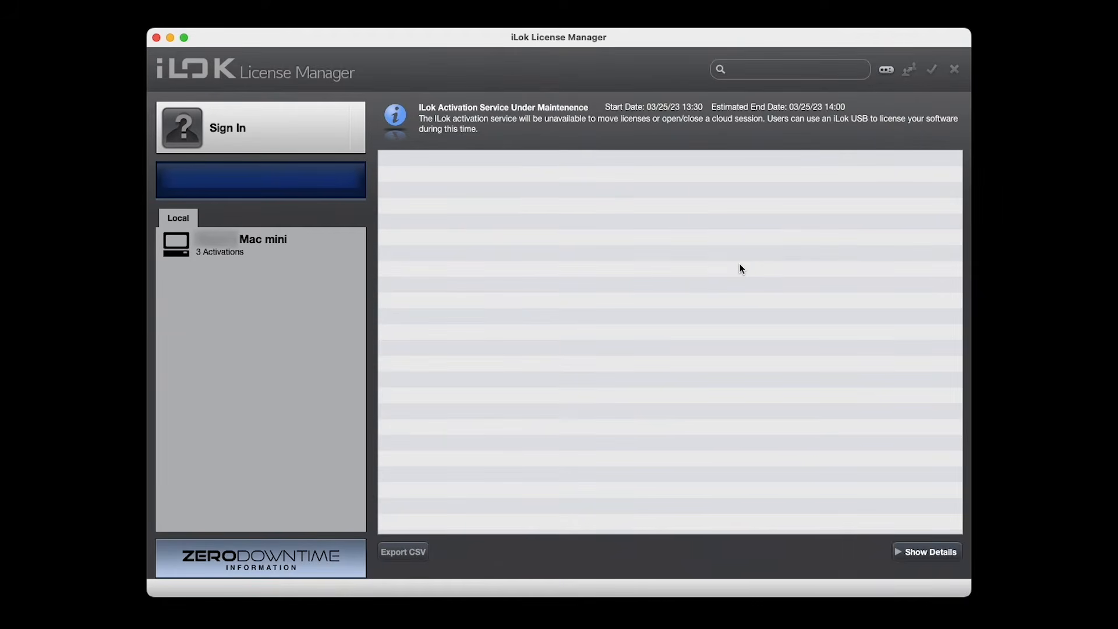
pyautogui.click(304, 135)
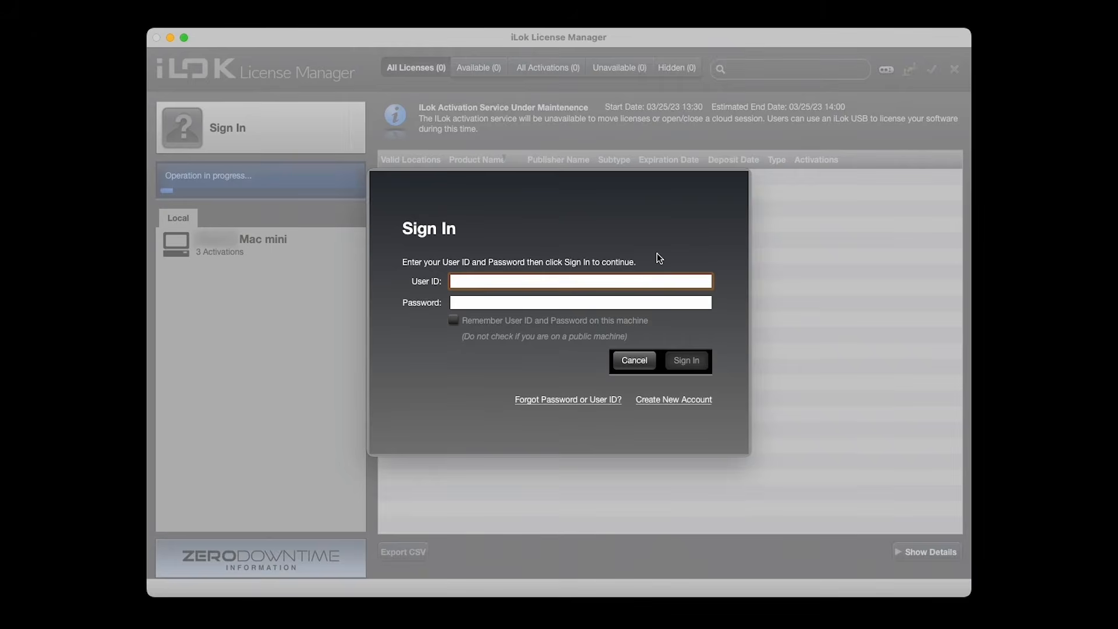
pyautogui.write('username')
pyautogui.press('Tab')
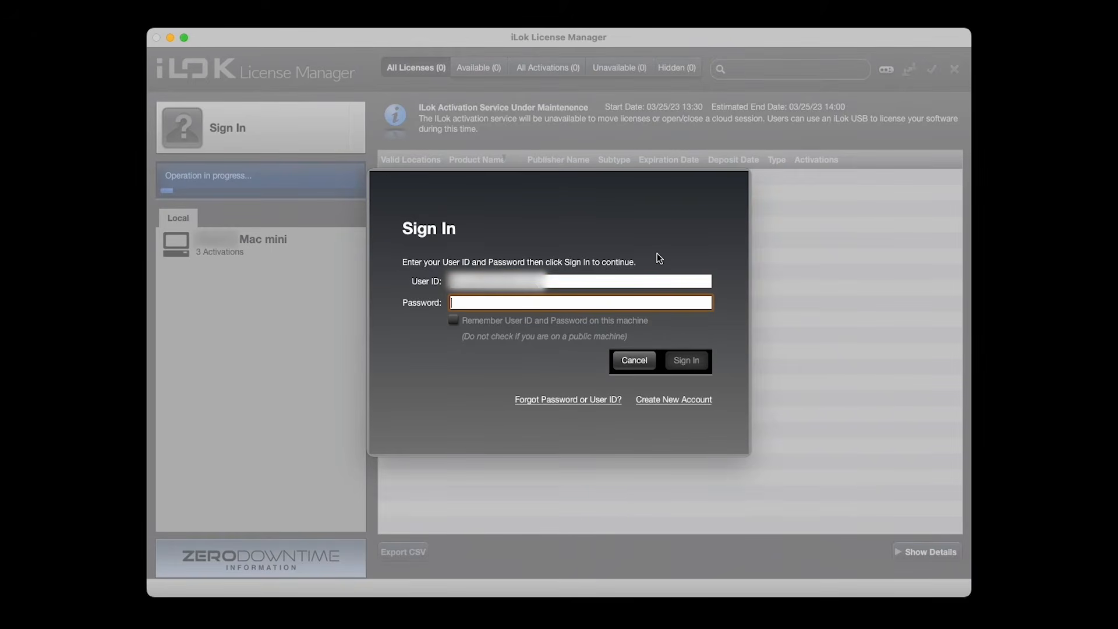
pyautogui.write('password')
pyautogui.press('Return')
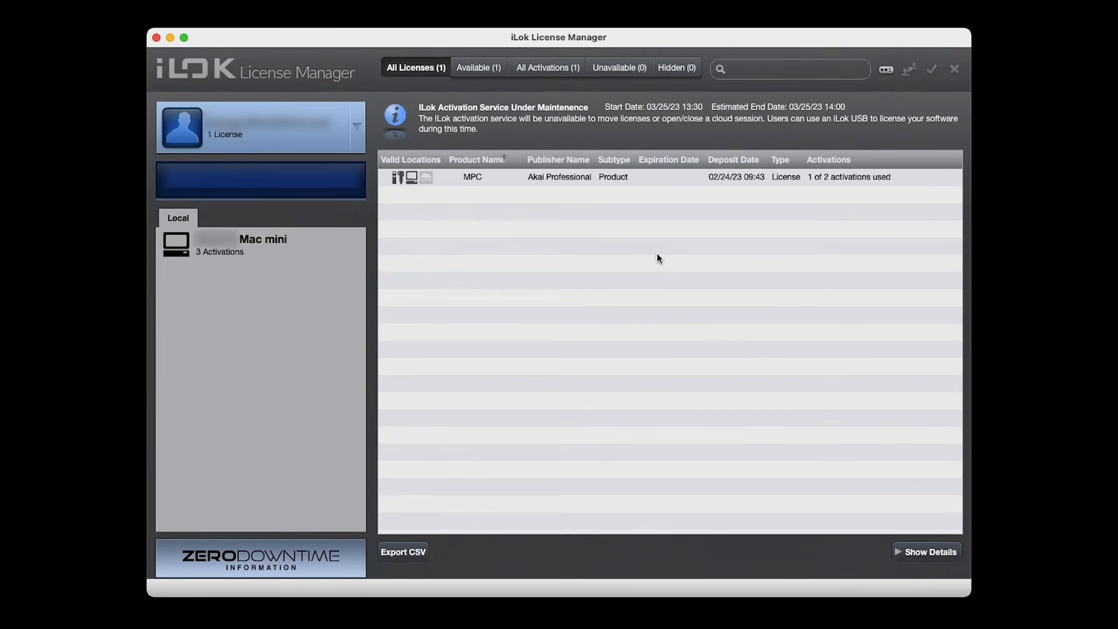
pyautogui.doubleClick(515, 180)
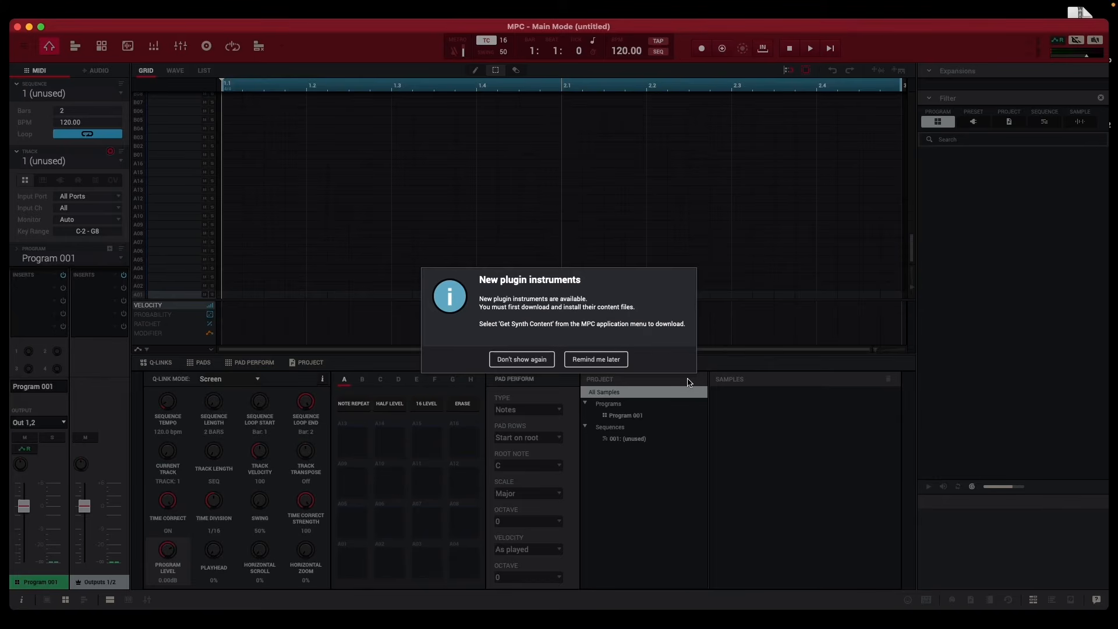
# Step: Dismiss the plugin instruments notice with Remind me later, then download the zip via Help > Get Synth Content…
pyautogui.click(606, 360)
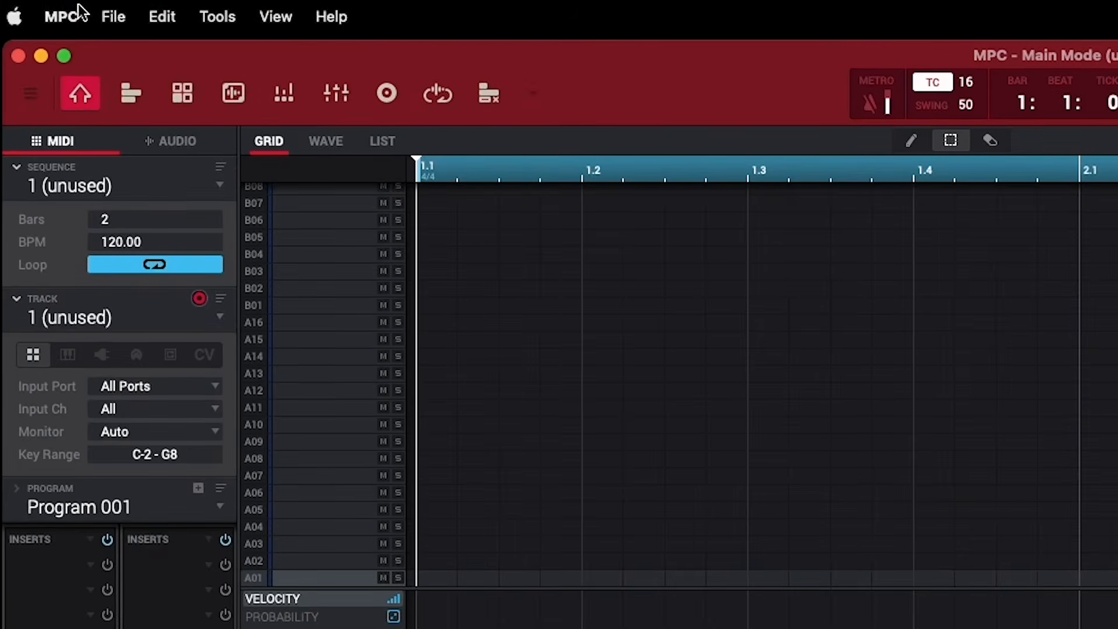
pyautogui.click(65, 15)
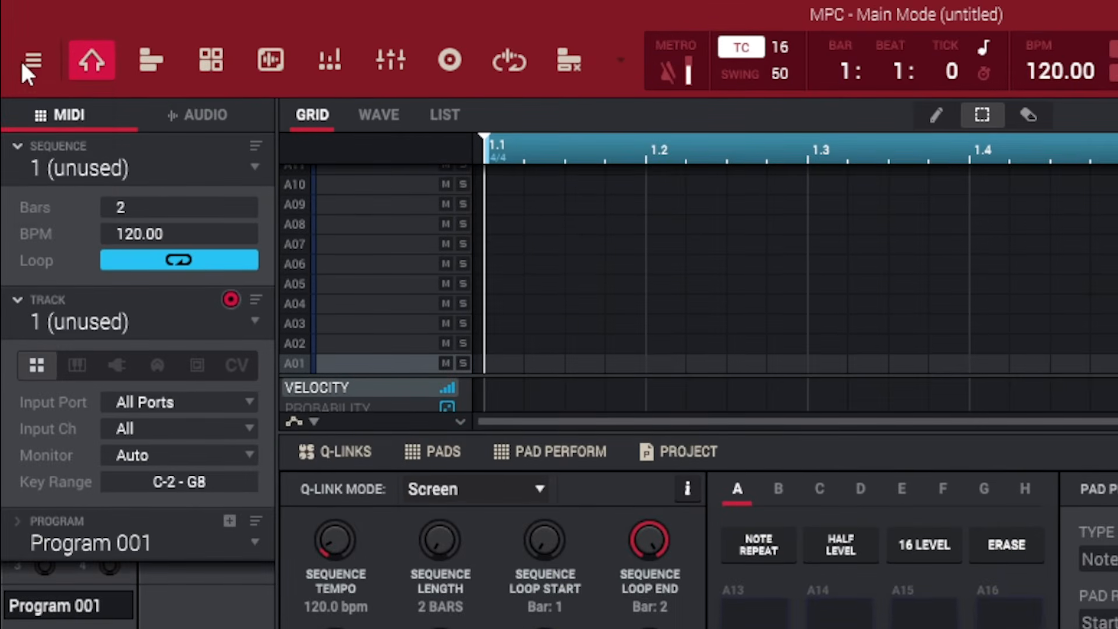
pyautogui.click(24, 65)
pyautogui.moveTo(58, 209)
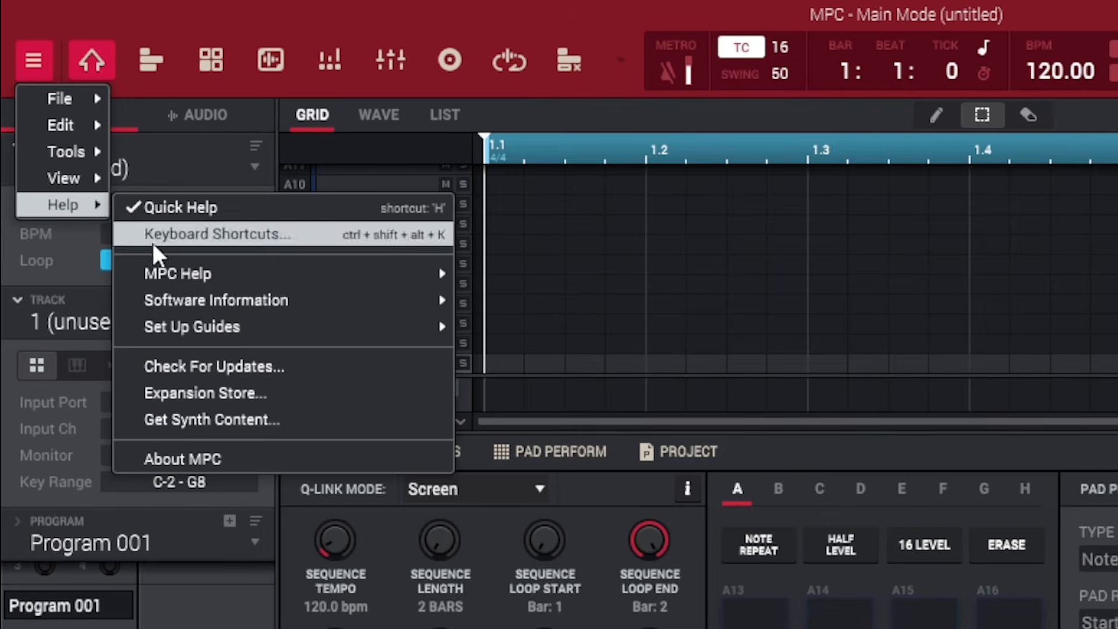
pyautogui.click(289, 417)
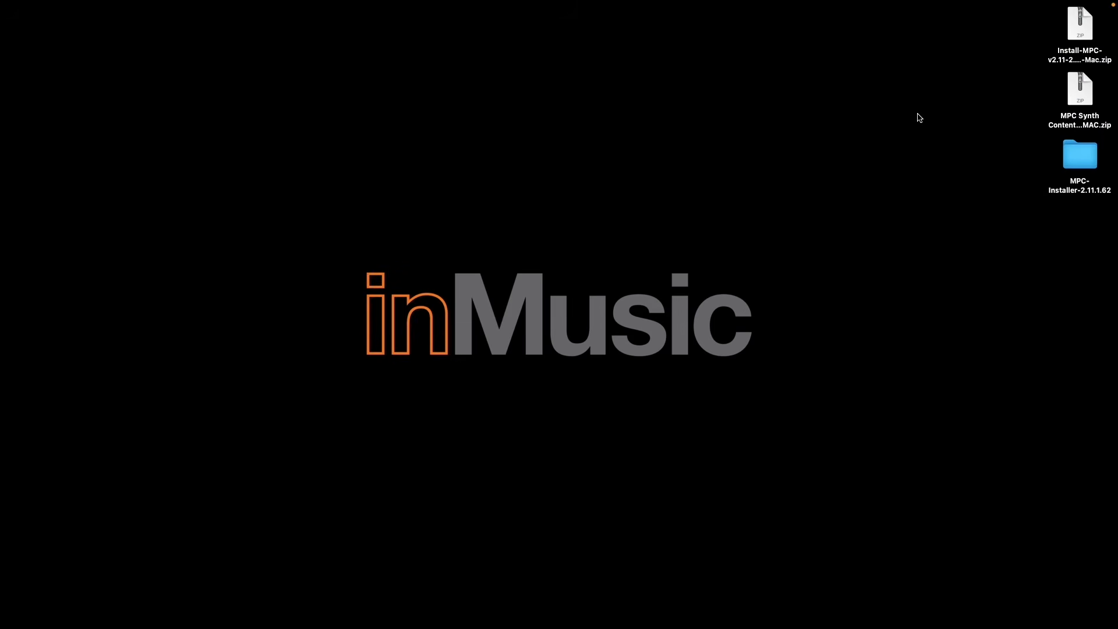
# Step: Unzip the synth content archive and its inner zip, then launch MPC Synth Content Manager
pyautogui.doubleClick(1081, 102)
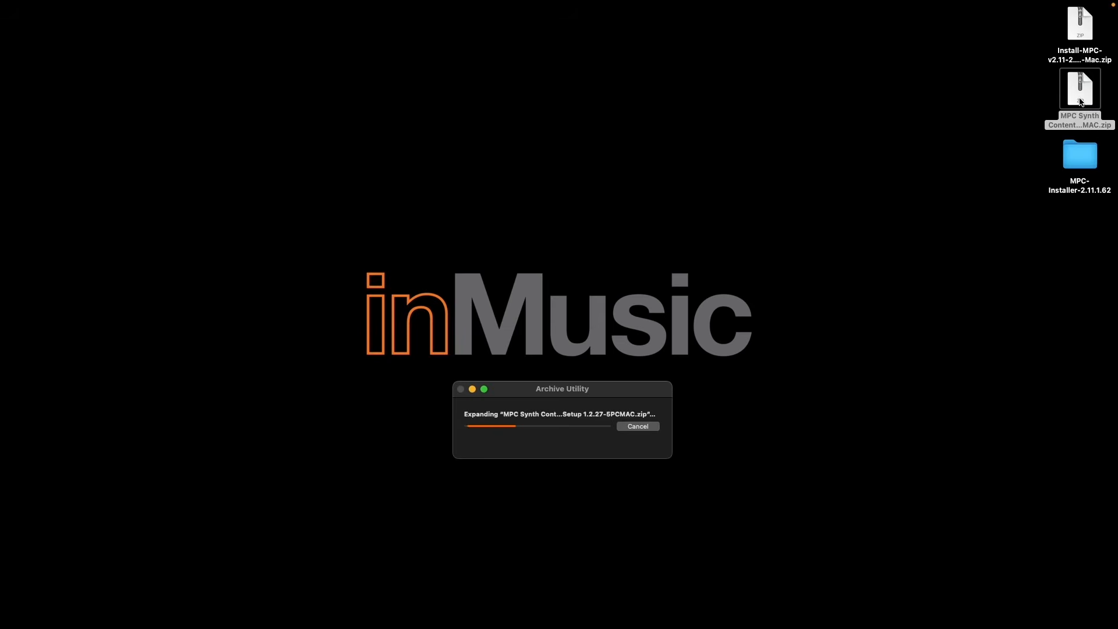
pyautogui.doubleClick(1081, 93)
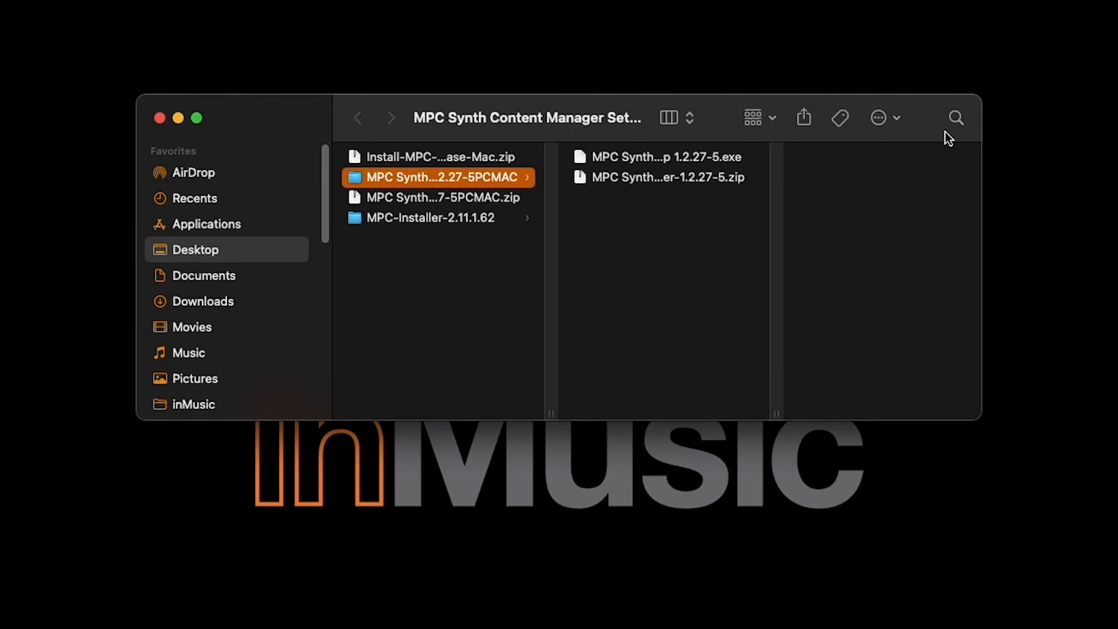
pyautogui.doubleClick(663, 178)
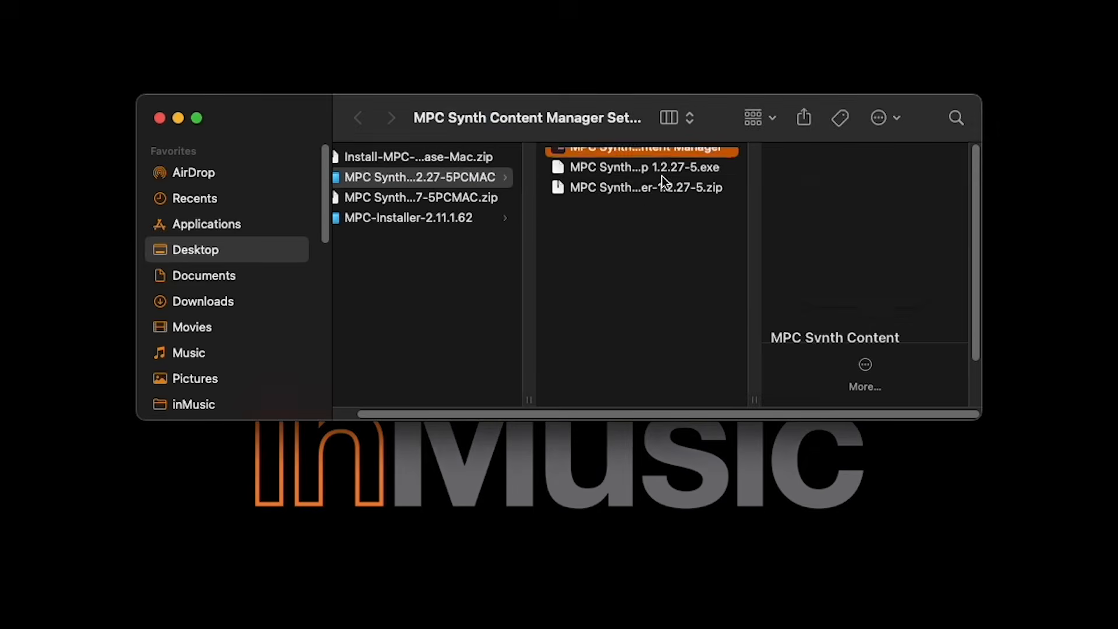
pyautogui.doubleClick(641, 158)
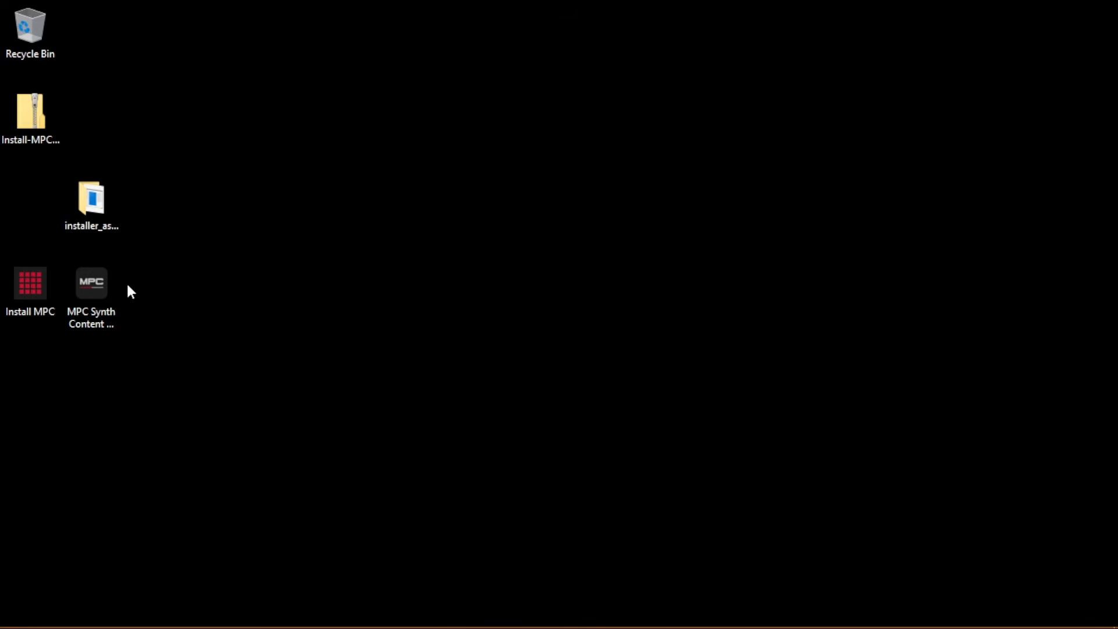
pyautogui.click(103, 289)
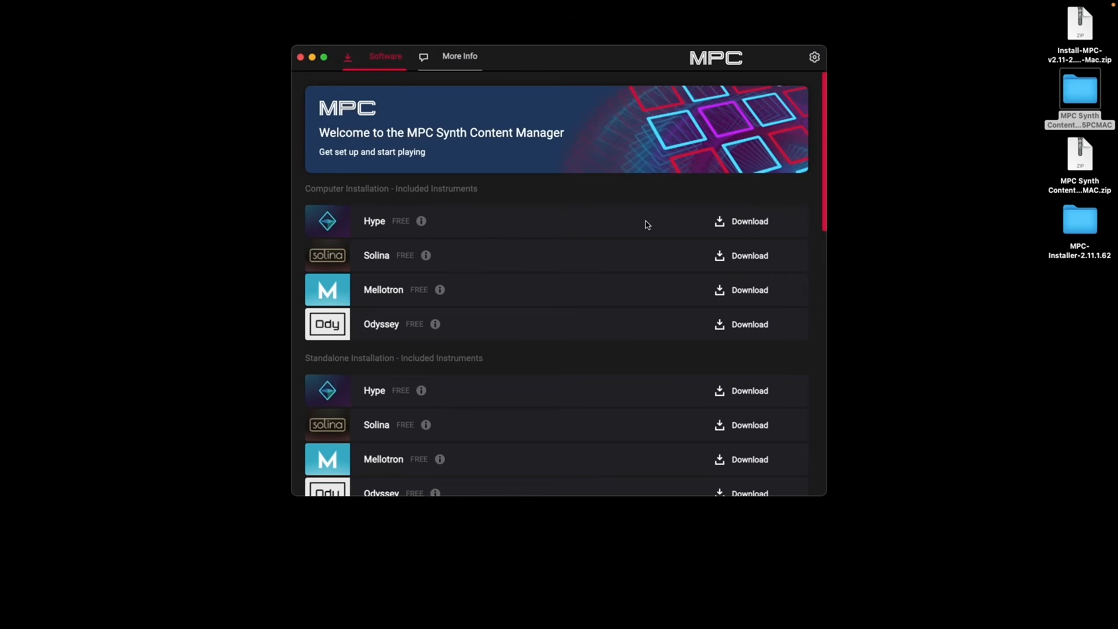
# Step: Download Hype, Solina, Mellotron and Odyssey under Computer Installation
pyautogui.scroll(-3, 633, 225)
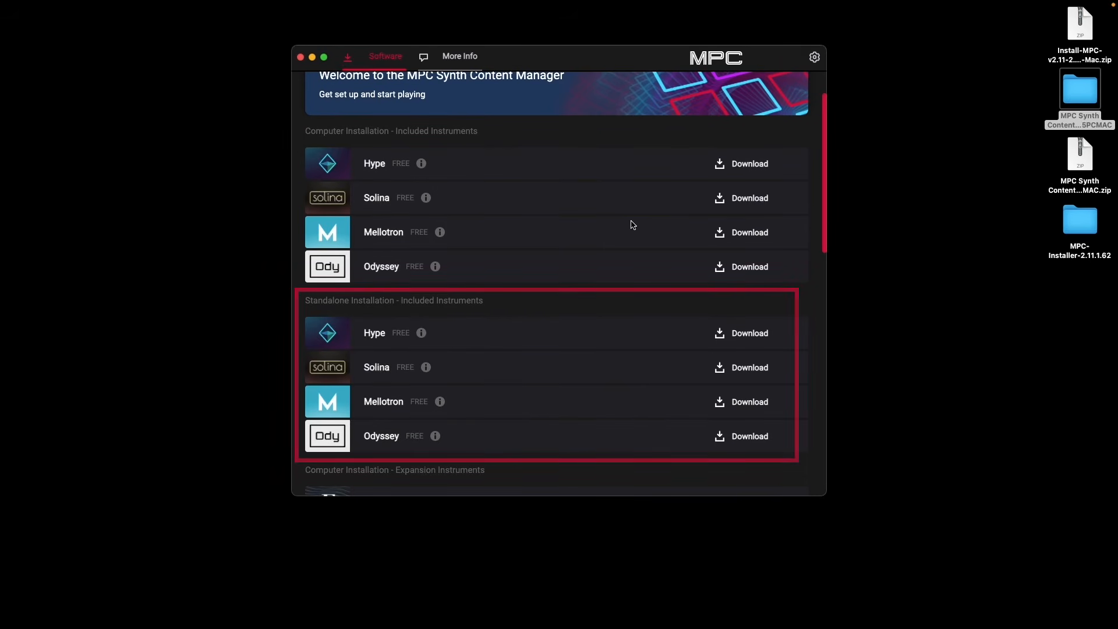
pyautogui.scroll(3, 633, 225)
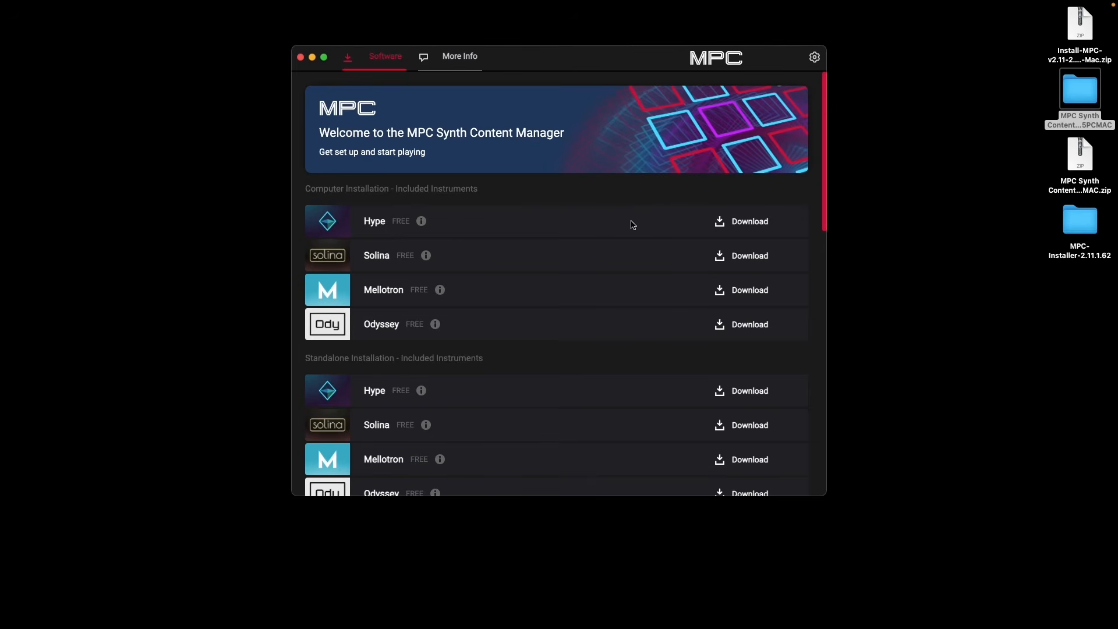
pyautogui.click(750, 222)
pyautogui.click(751, 257)
pyautogui.click(752, 291)
pyautogui.click(759, 331)
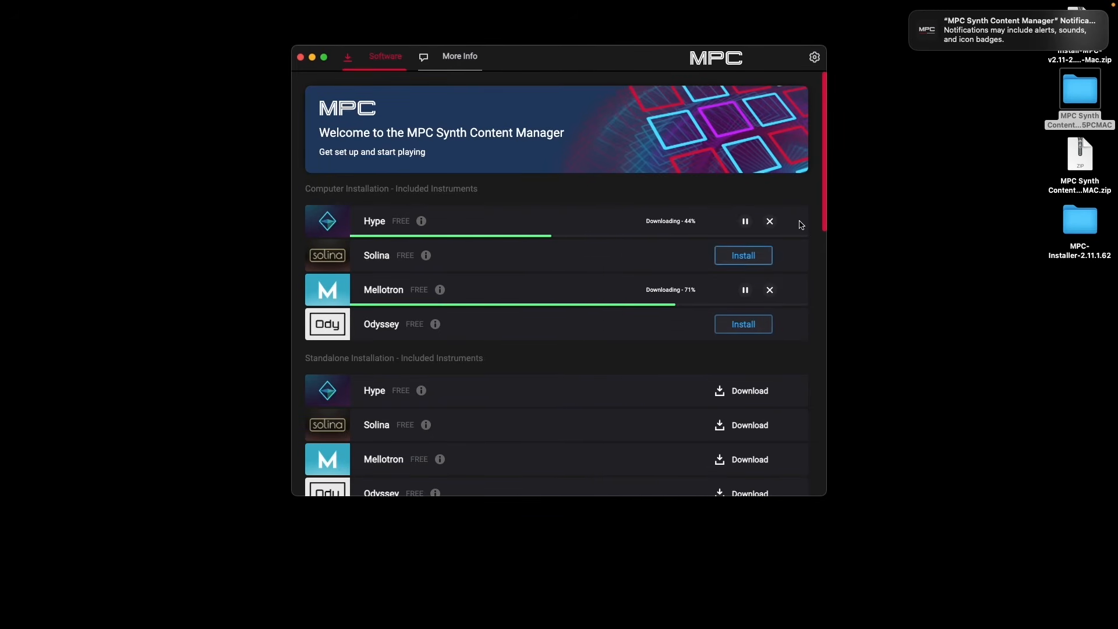
pyautogui.click(912, 14)
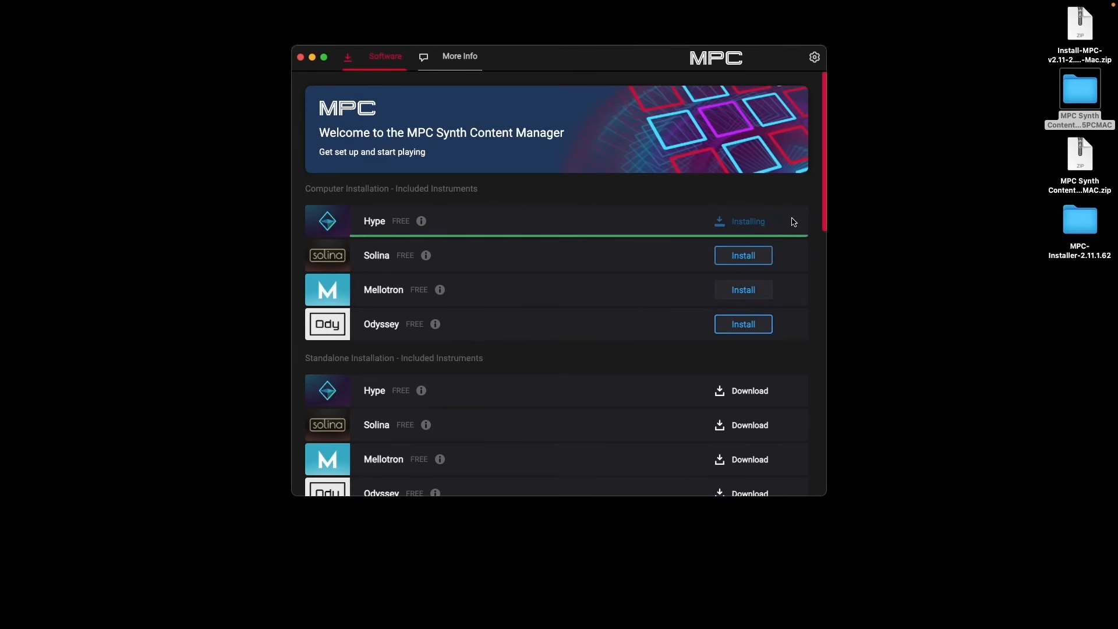
# Step: Run the Hype and Solina installers through licence, destination and install to finish
pyautogui.click(705, 386)
pyautogui.click(705, 385)
pyautogui.click(674, 305)
pyautogui.click(706, 385)
pyautogui.click(710, 387)
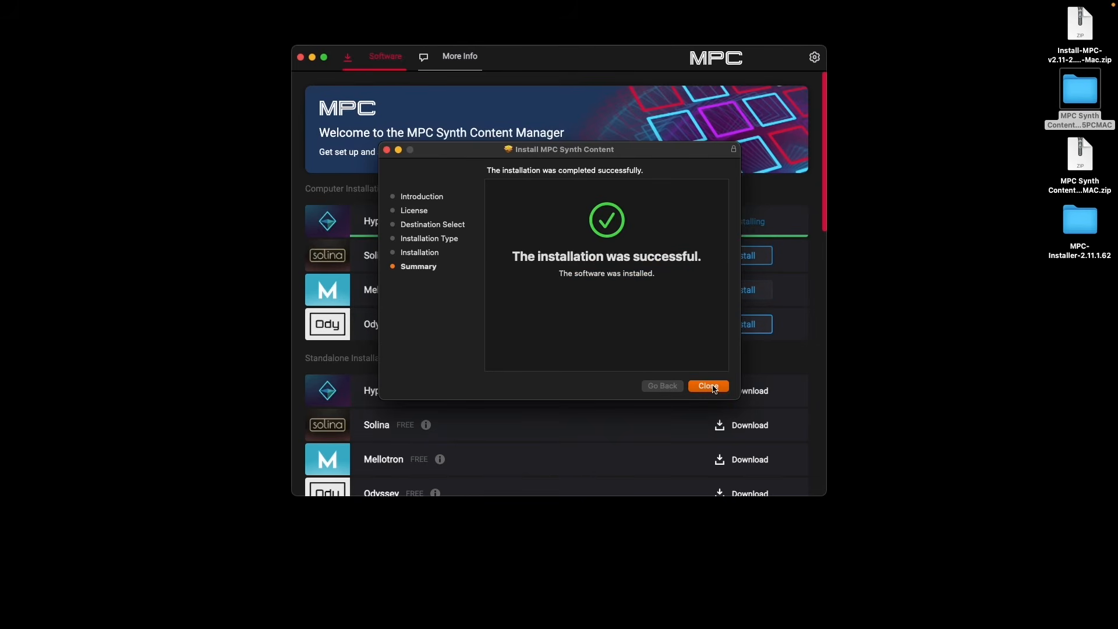
pyautogui.click(709, 386)
pyautogui.click(674, 305)
pyautogui.click(707, 386)
pyautogui.click(709, 387)
pyautogui.click(752, 290)
# Step: Run the Mellotron and Odyssey installers through licence and install, then close them
pyautogui.click(706, 386)
pyautogui.click(705, 387)
pyautogui.click(674, 305)
pyautogui.click(708, 386)
pyautogui.click(709, 386)
pyautogui.click(756, 324)
pyautogui.click(706, 387)
pyautogui.click(705, 386)
pyautogui.click(675, 305)
pyautogui.click(708, 387)
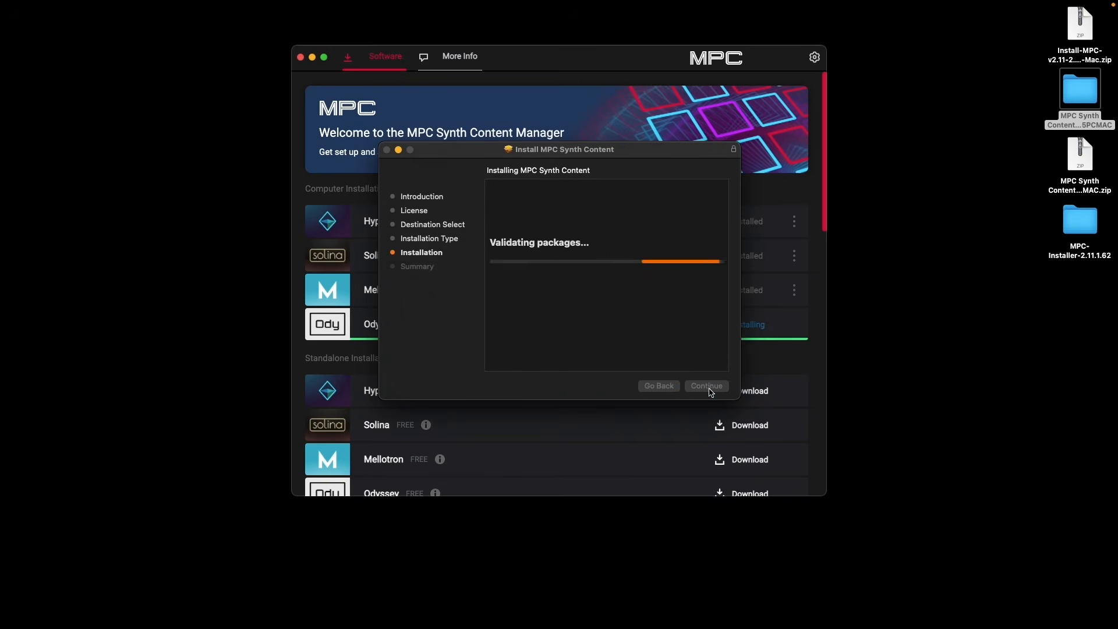
pyautogui.click(709, 387)
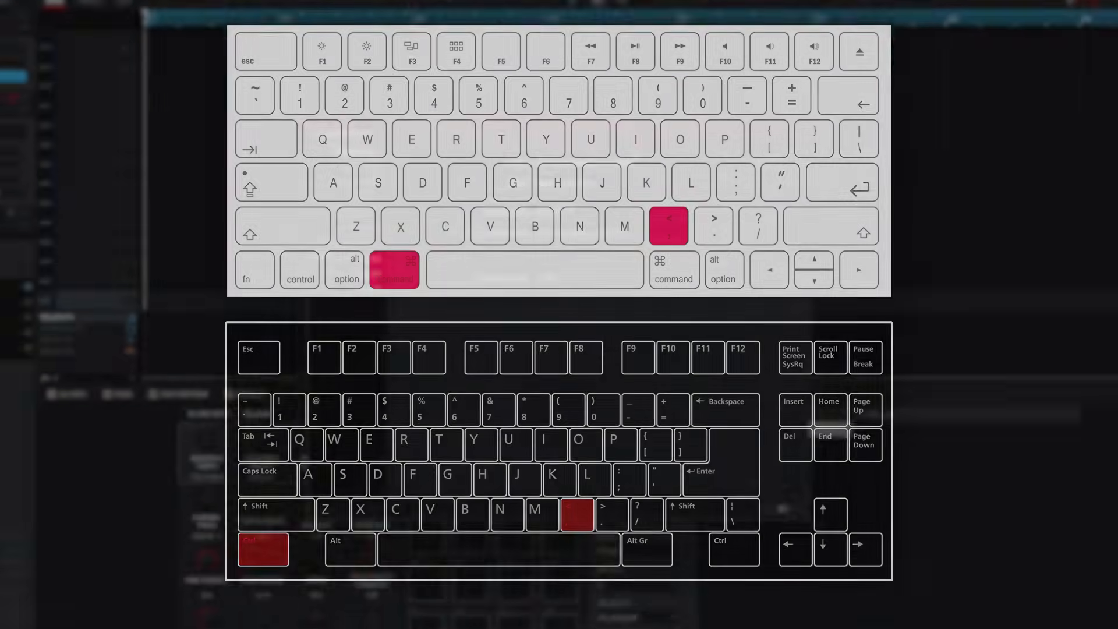
# Step: Open MPC Preferences with Cmd+comma and go to the Activate Plugins page
pyautogui.press('super+comma')
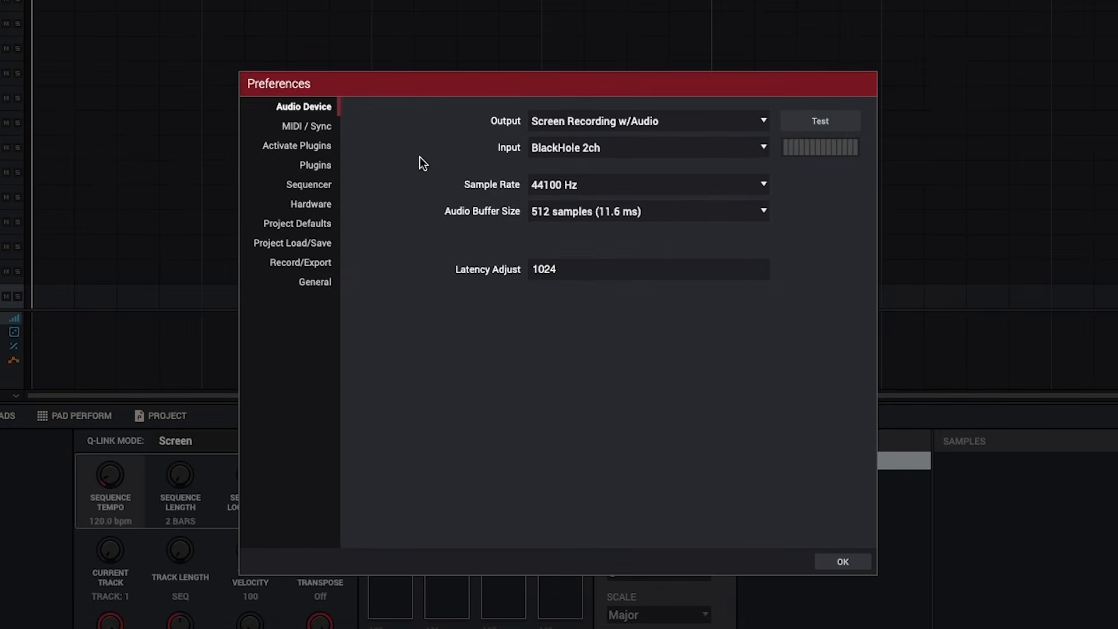
pyautogui.click(319, 147)
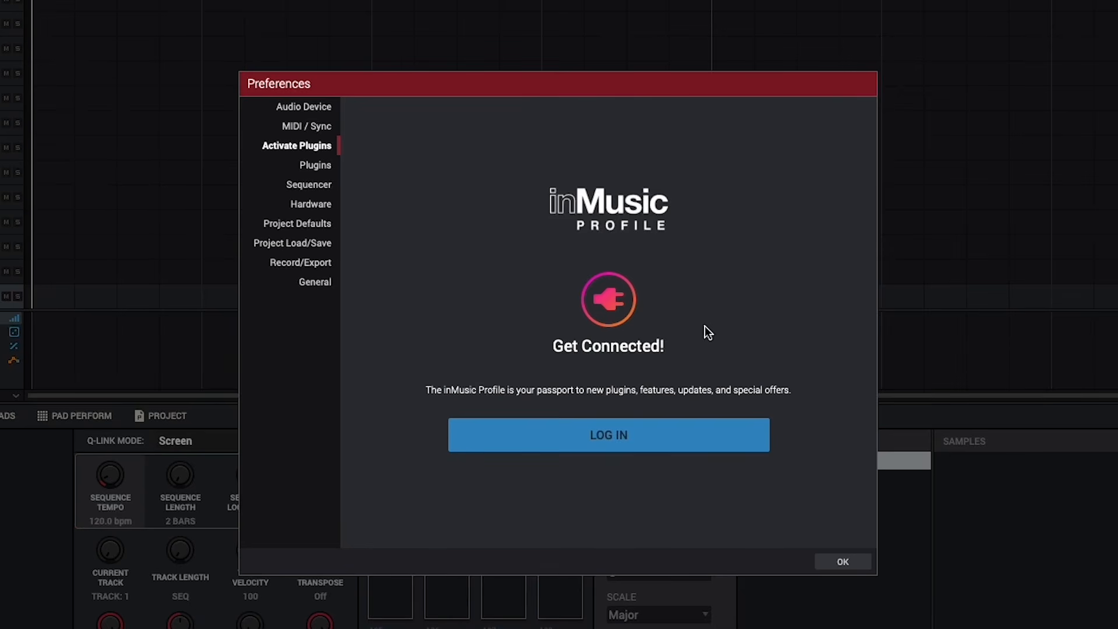
# Step: Log in to inMusic Profile with the account e-mail and password, then accept the access request
pyautogui.click(693, 438)
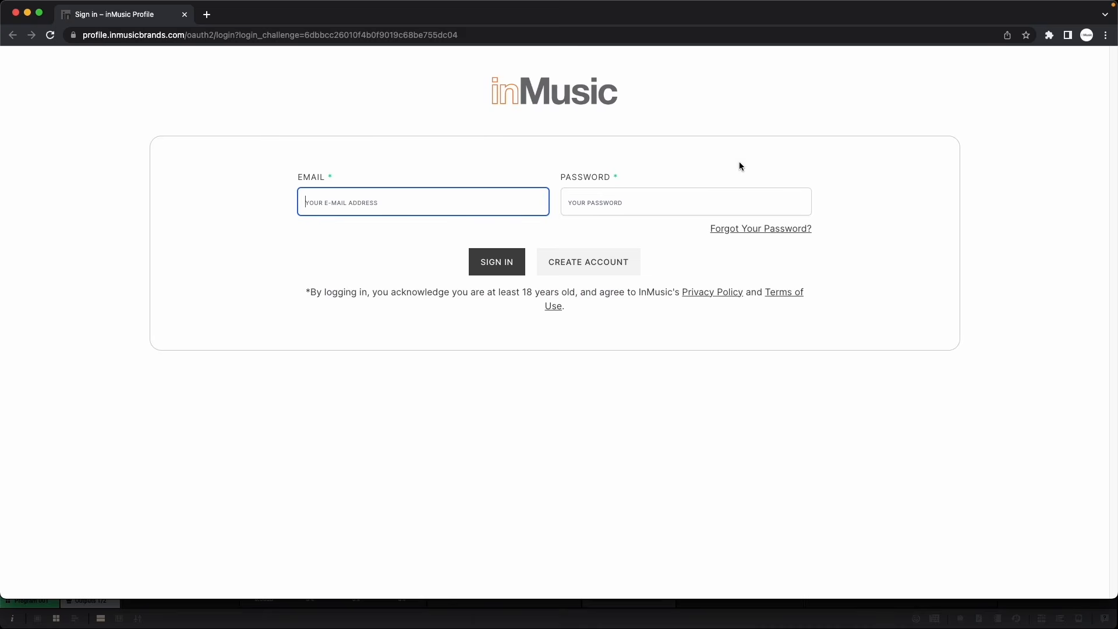
pyautogui.write('user@email.com')
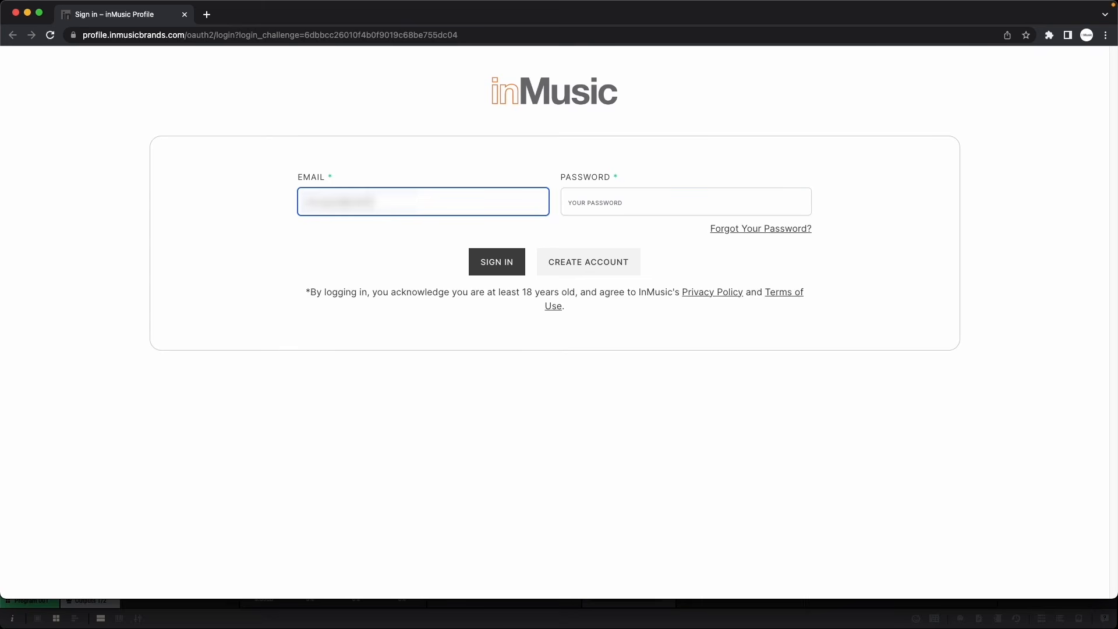
pyautogui.press('Tab')
pyautogui.write('password12')
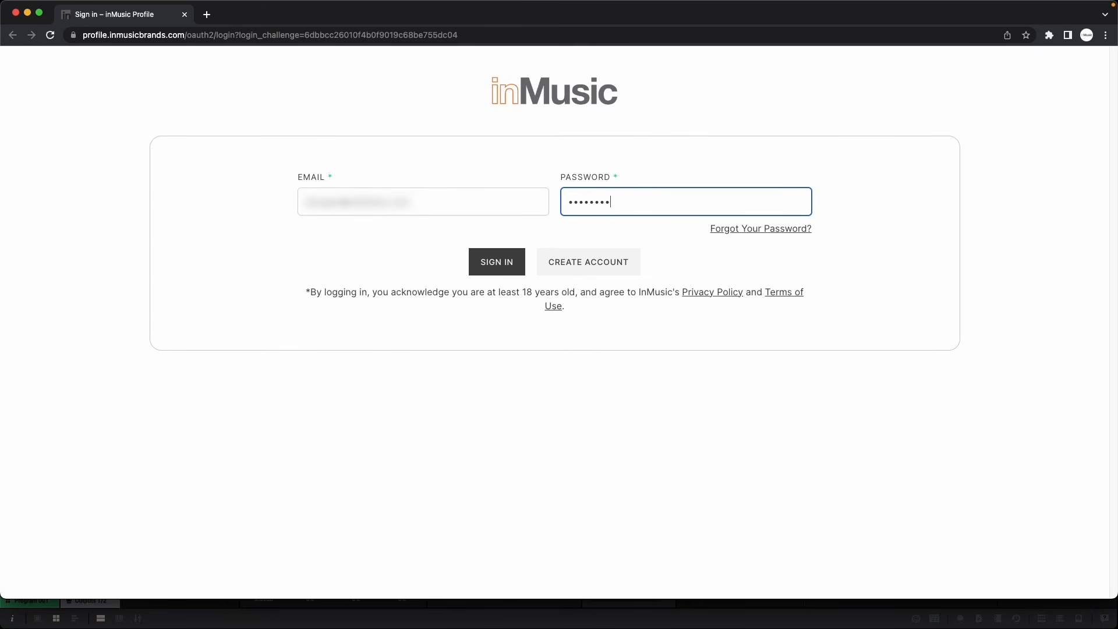
pyautogui.write('345')
pyautogui.press('Return')
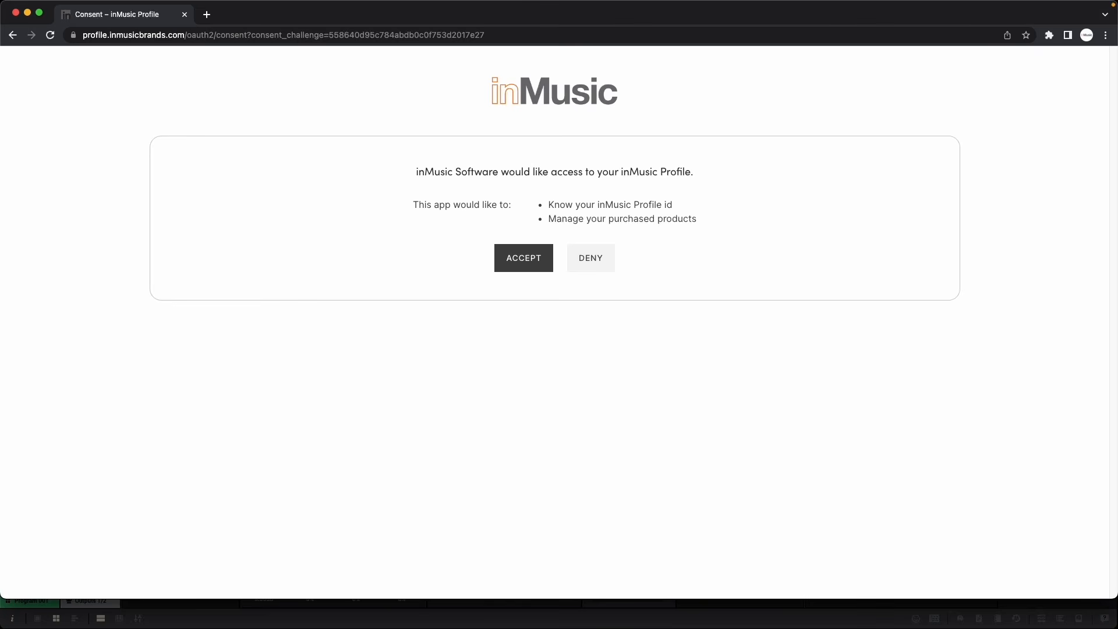
pyautogui.click(529, 275)
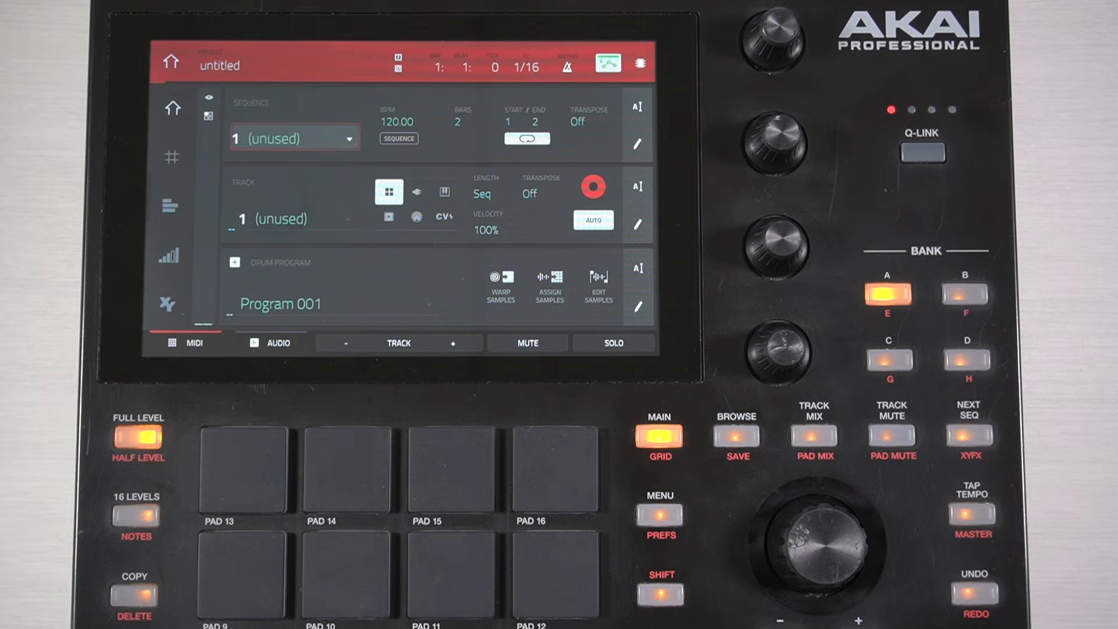
# Step: From the MPC One's MENU screen, choose the MPC icon and confirm CONTROLLER MODE
pyautogui.click(660, 515)
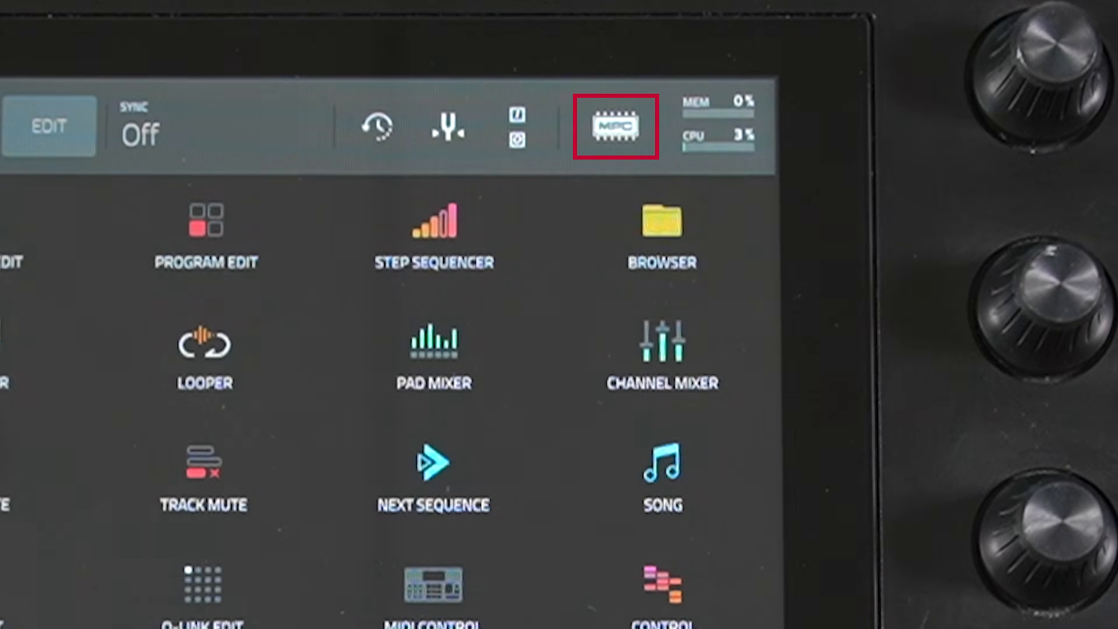
pyautogui.click(616, 125)
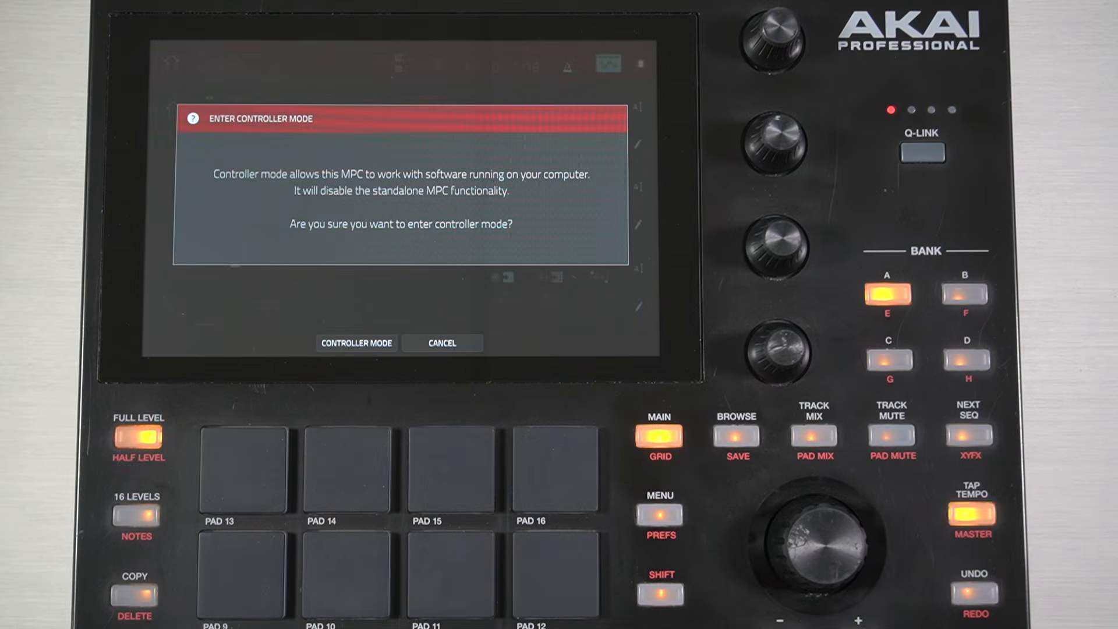
pyautogui.click(357, 343)
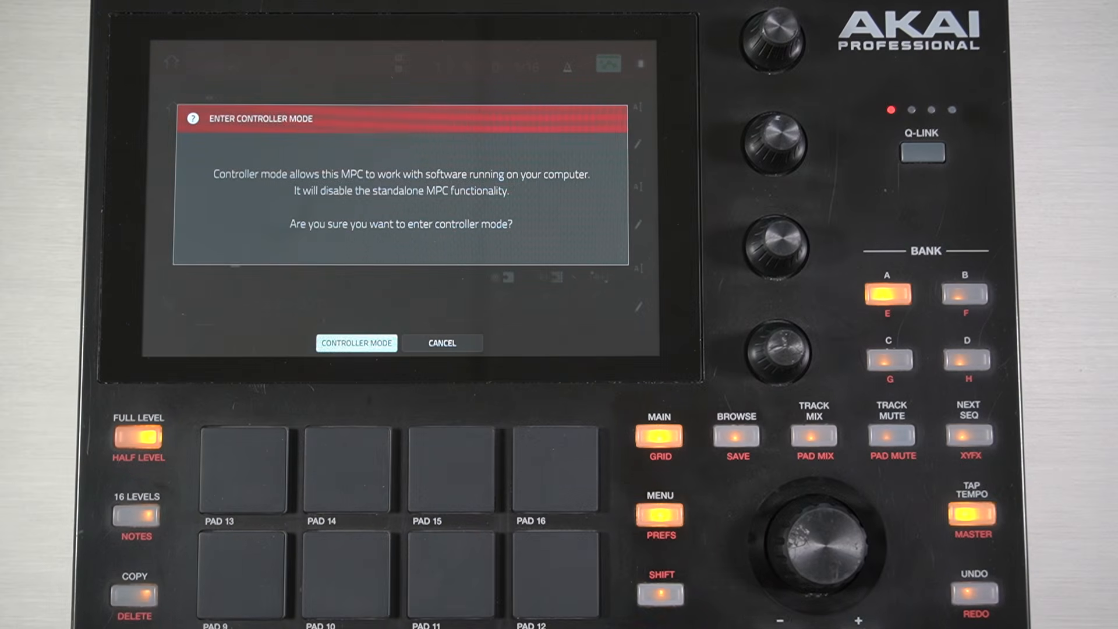